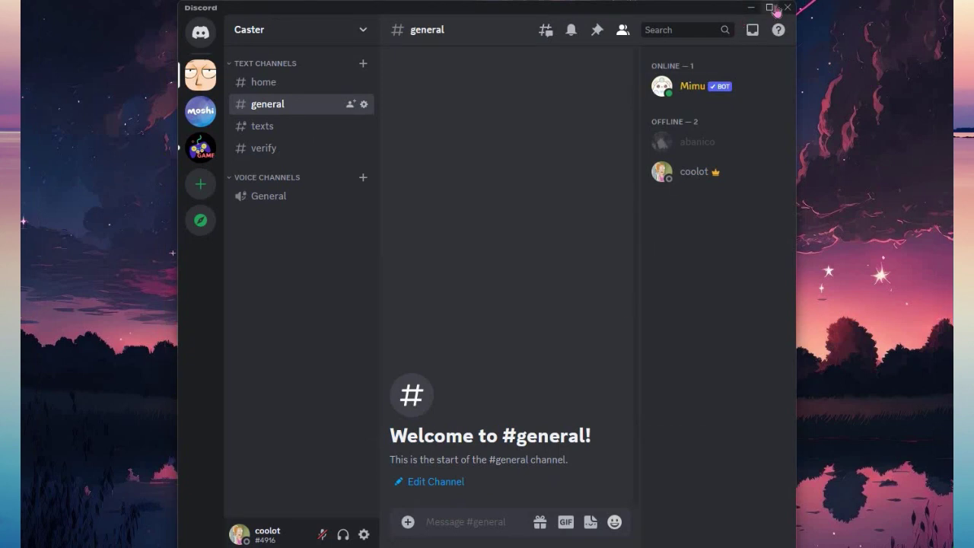
Maximize the window, join the General voice channel of the Caster server and open the soundboard
{"action": "left_click", "coordinate": [772, 8]}
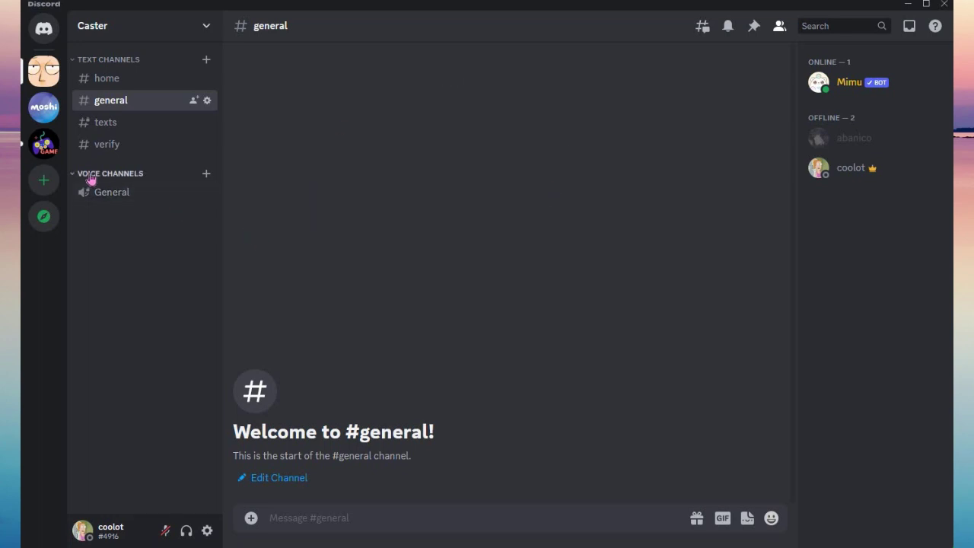
{"action": "left_click", "coordinate": [128, 195]}
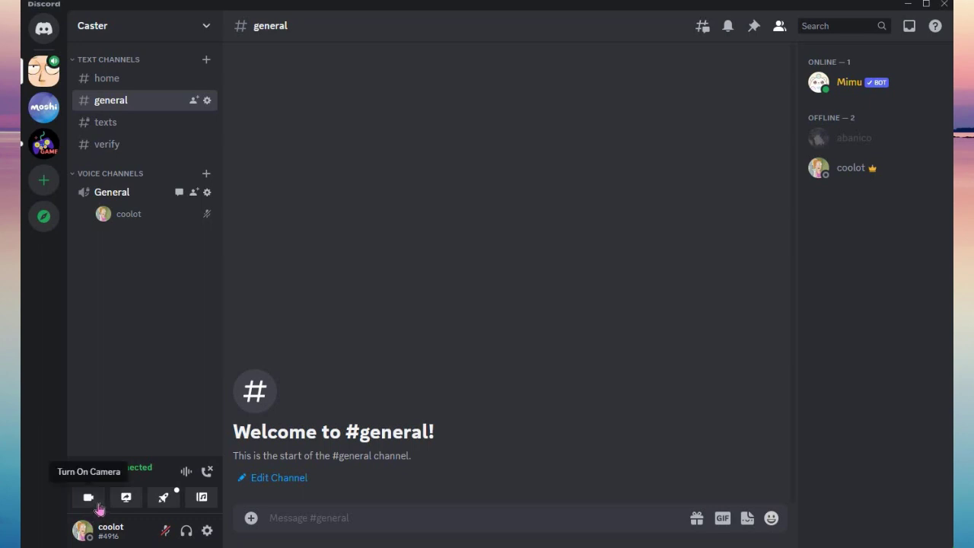
{"action": "left_click", "coordinate": [201, 499]}
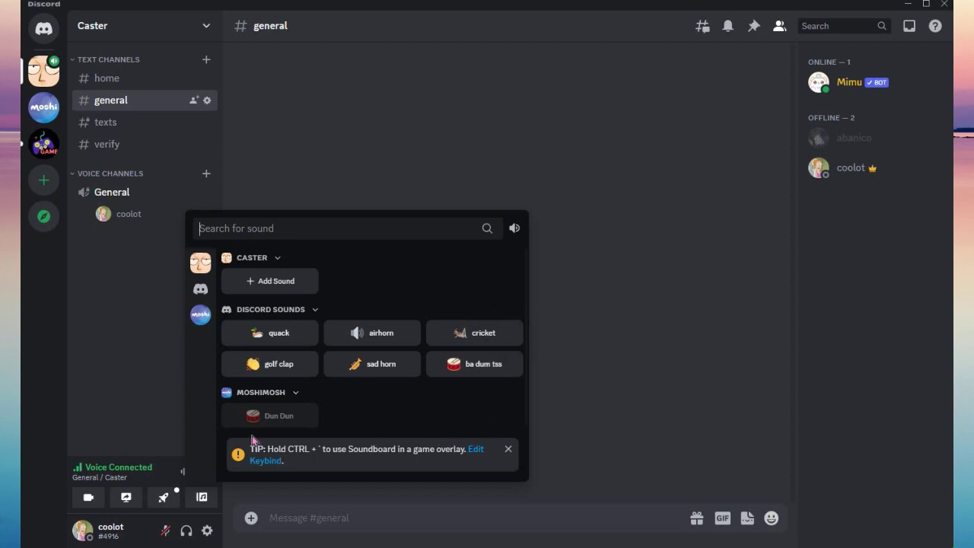
Play the built-in Discord sounds ba dum tss, cricket, golf clap and sad horn in the voice channel
{"action": "left_click", "coordinate": [496, 374]}
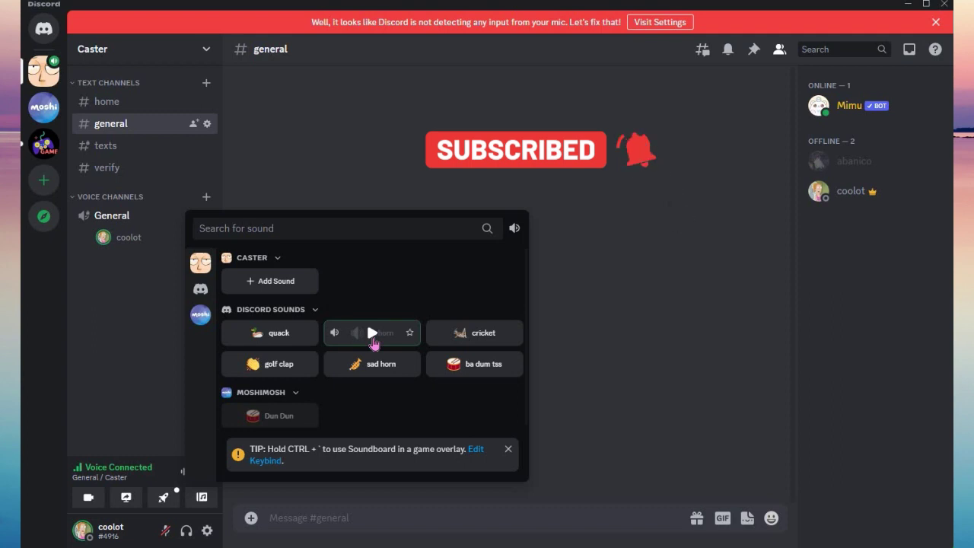
{"action": "left_click", "coordinate": [470, 338]}
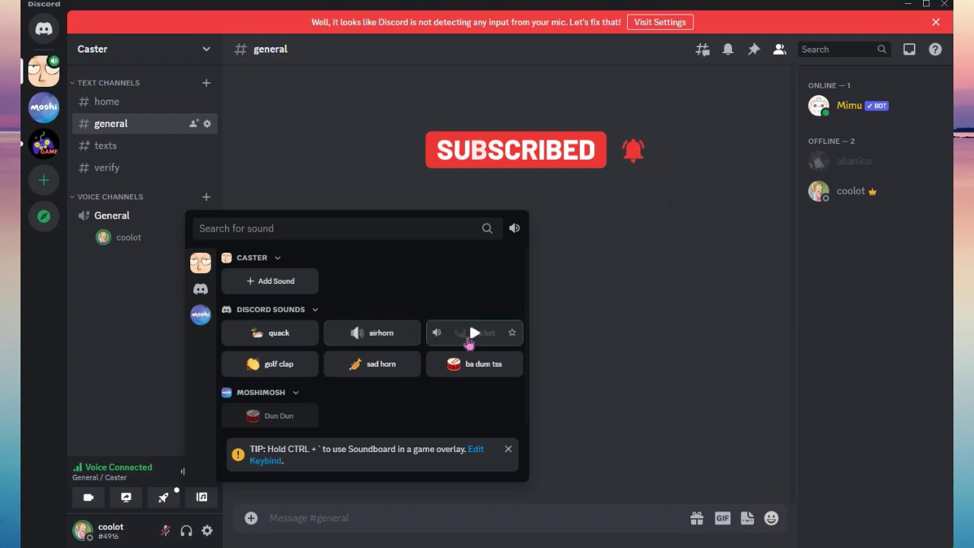
{"action": "left_click", "coordinate": [270, 365]}
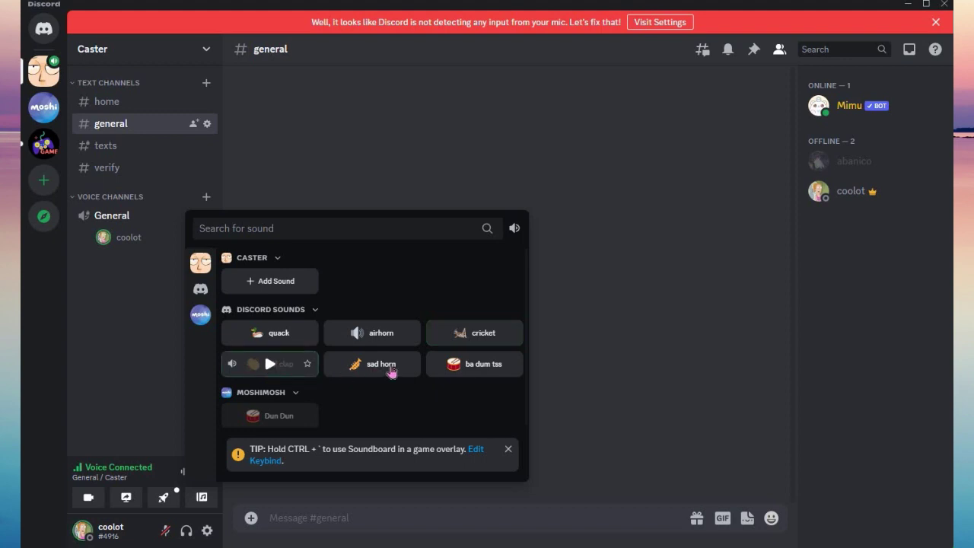
{"action": "left_click", "coordinate": [379, 366]}
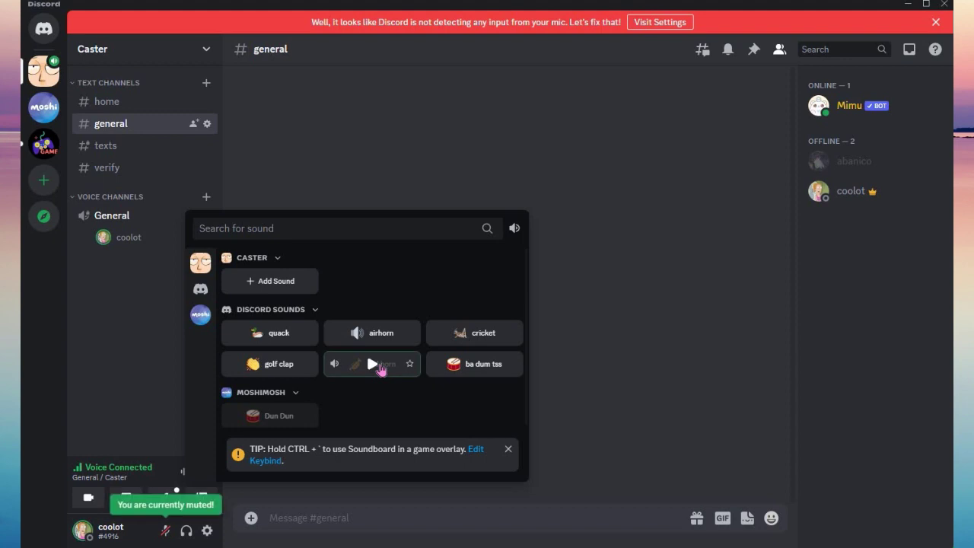
{"action": "left_click", "coordinate": [485, 369]}
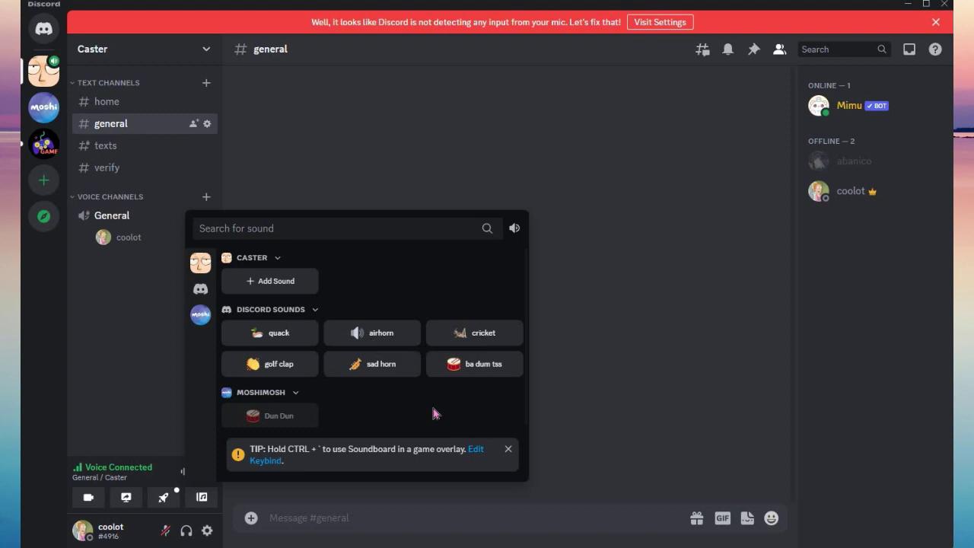
Set the soundboard volume to maximum and collapse the MOSHIMOSH sound category
{"action": "left_click", "coordinate": [514, 229]}
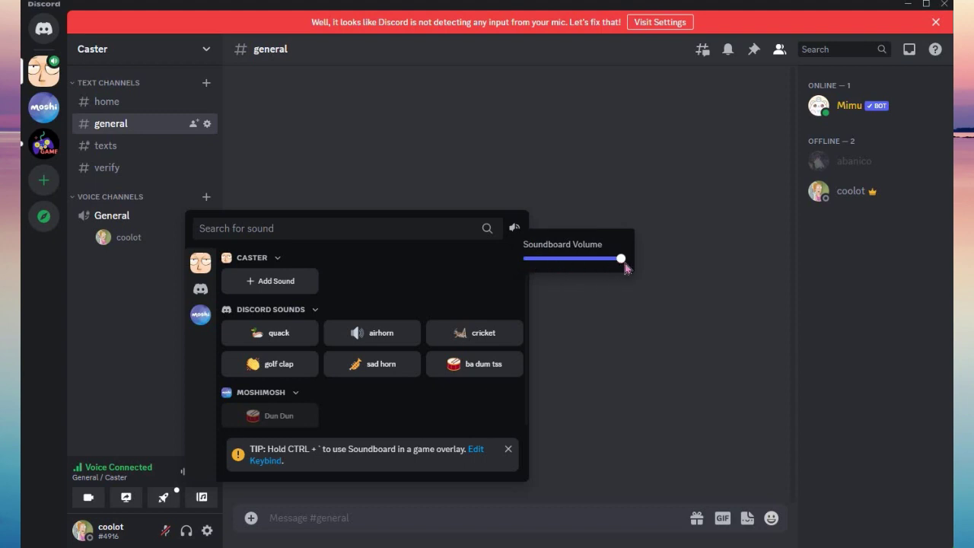
{"action": "left_click_drag", "start_coordinate": [622, 258], "coordinate": [632, 281]}
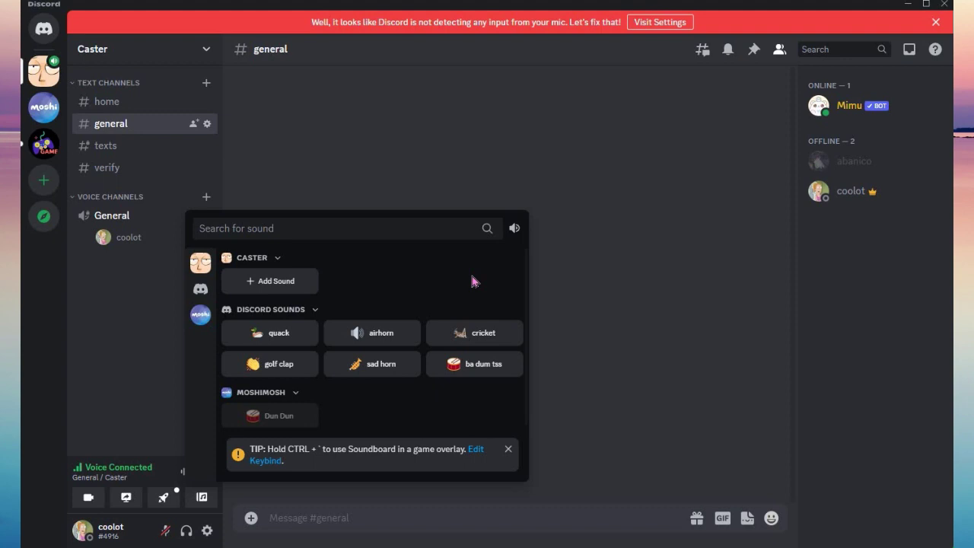
{"action": "left_click", "coordinate": [276, 261]}
{"action": "left_click", "coordinate": [277, 259]}
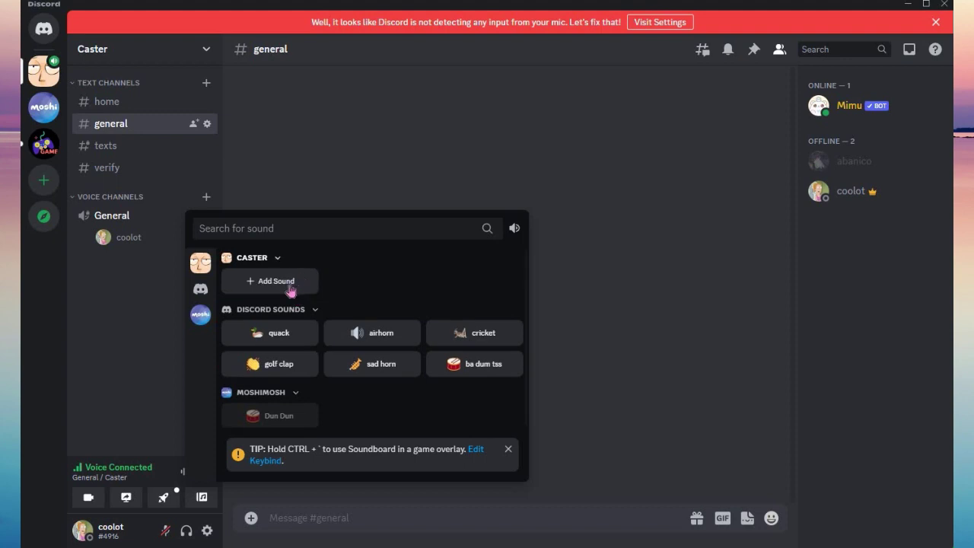
{"action": "left_click", "coordinate": [296, 392]}
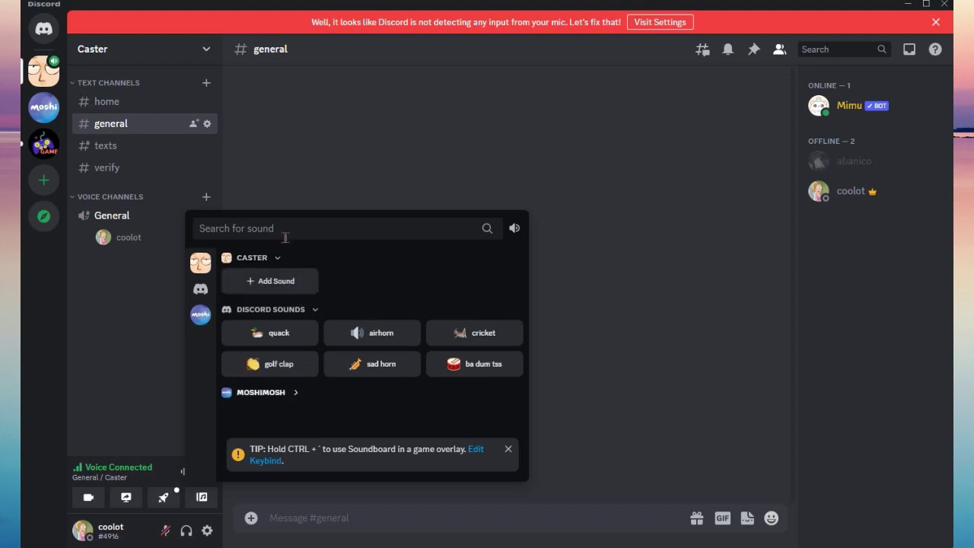
Start a new sound upload for the Caster server with the file "SPIDERMAN BLACK SUIT THEME EFFECT SOUND turururu tutuuu"
{"action": "left_click", "coordinate": [269, 289]}
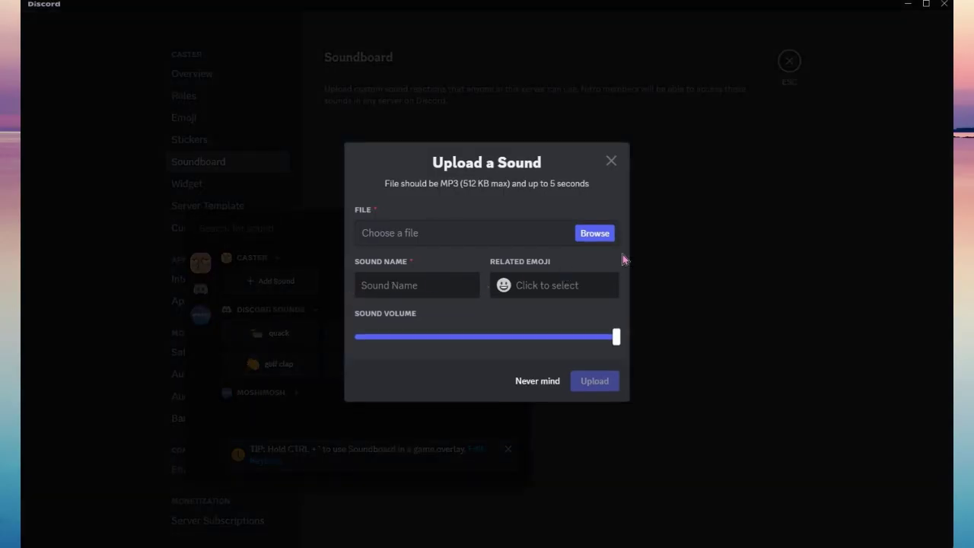
{"action": "left_click", "coordinate": [597, 235]}
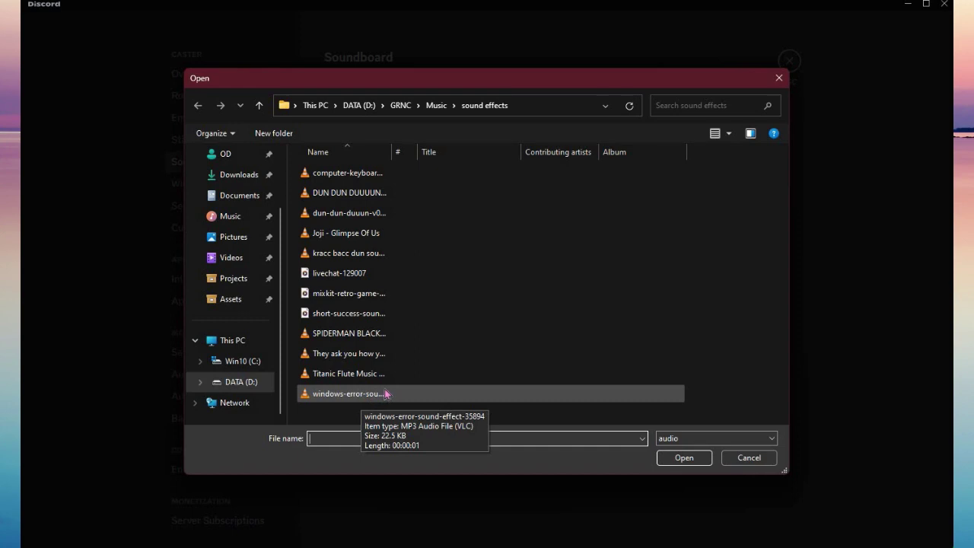
{"action": "left_click", "coordinate": [368, 336]}
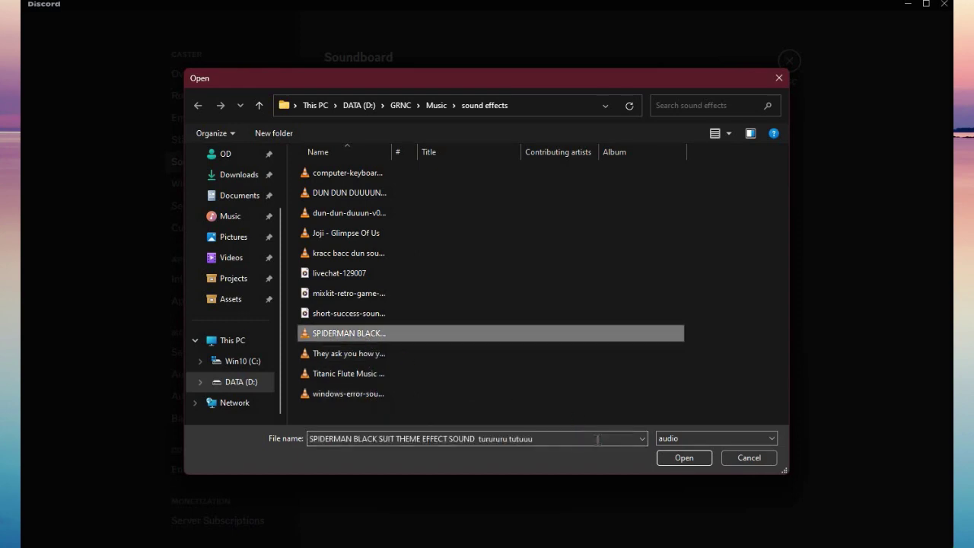
{"action": "left_click", "coordinate": [685, 458]}
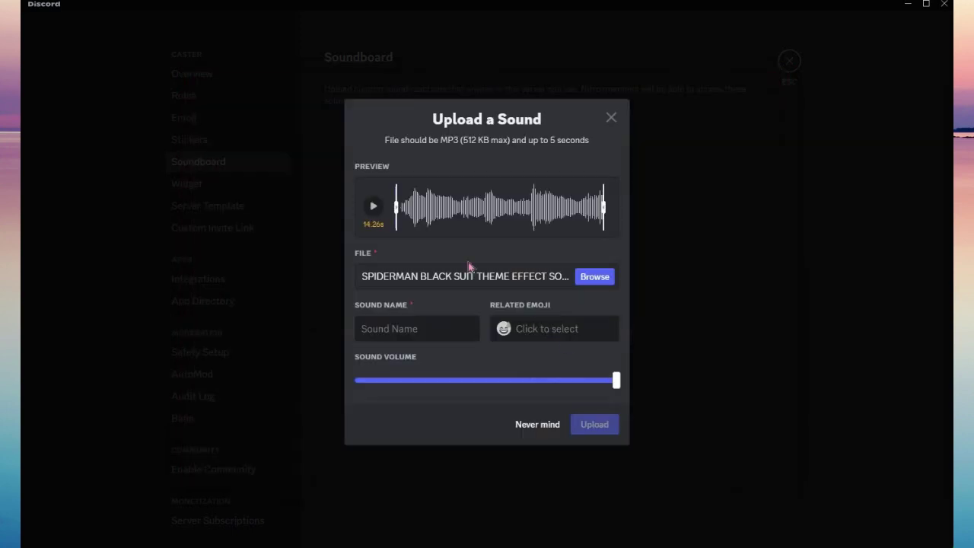
Preview the clip and lower its sound volume to about one fifth of the maximum
{"action": "left_click", "coordinate": [374, 207]}
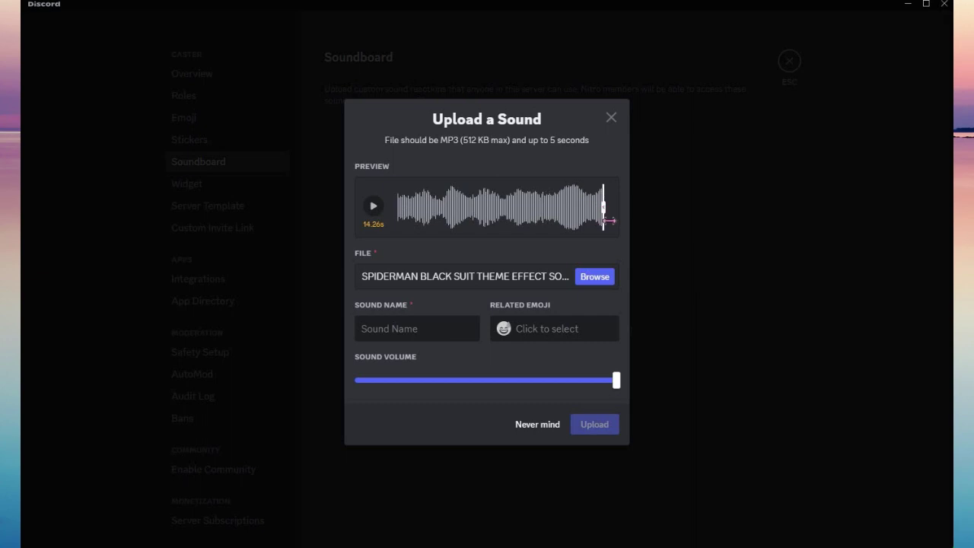
{"action": "left_click_drag", "start_coordinate": [605, 381], "coordinate": [488, 381]}
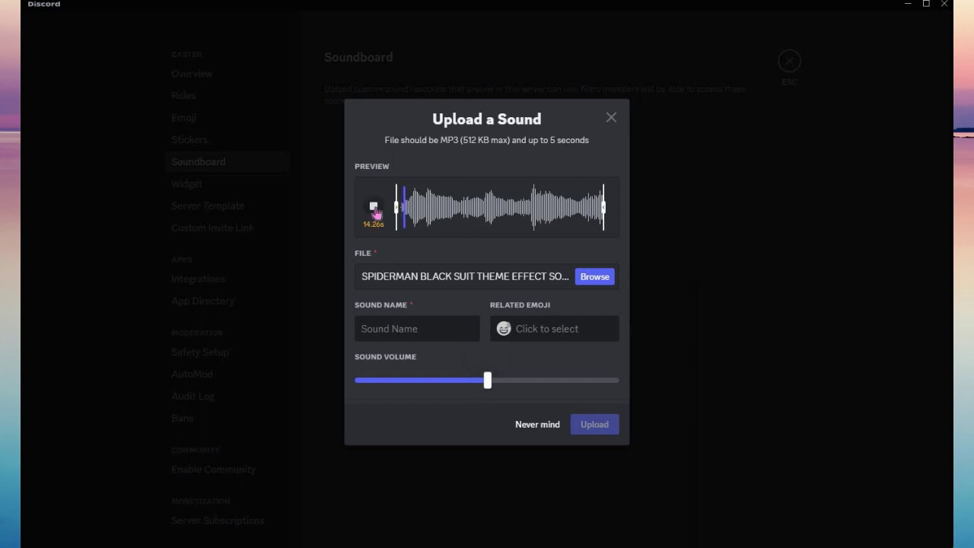
{"action": "left_click", "coordinate": [374, 212]}
{"action": "left_click_drag", "start_coordinate": [488, 381], "coordinate": [407, 378]}
{"action": "left_click", "coordinate": [373, 207]}
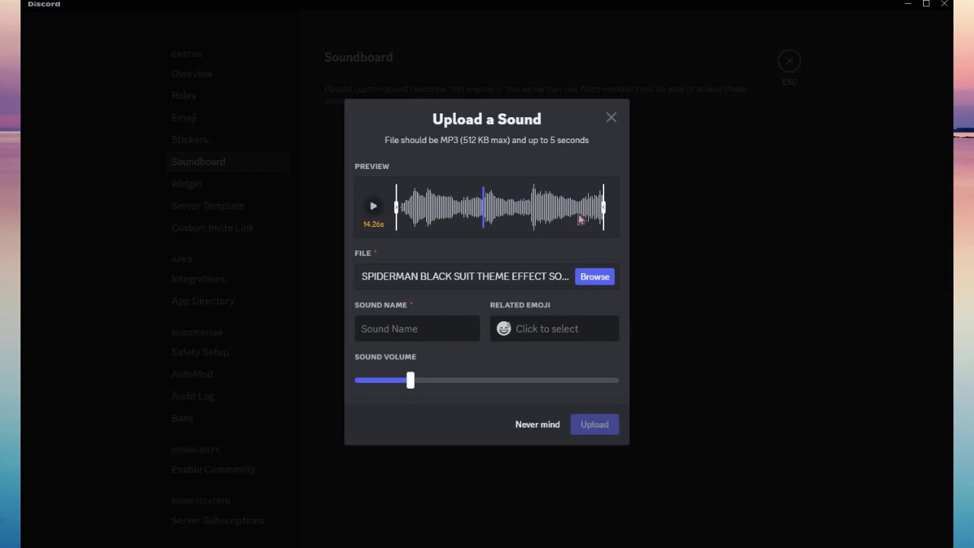
Trim the end of the clip so that only the first 4.35 s remain, and preview the selection
{"action": "left_click", "coordinate": [373, 207]}
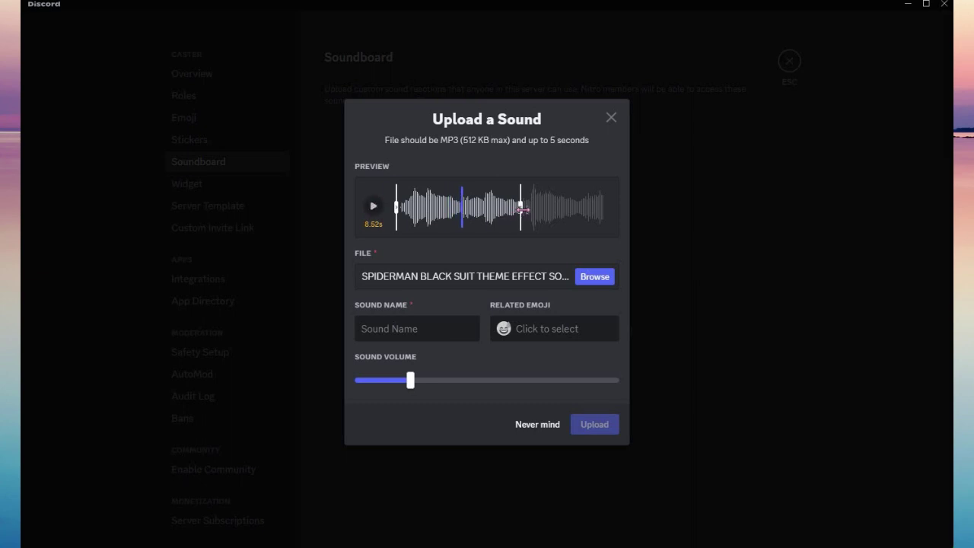
{"action": "left_click_drag", "start_coordinate": [472, 213], "coordinate": [461, 213]}
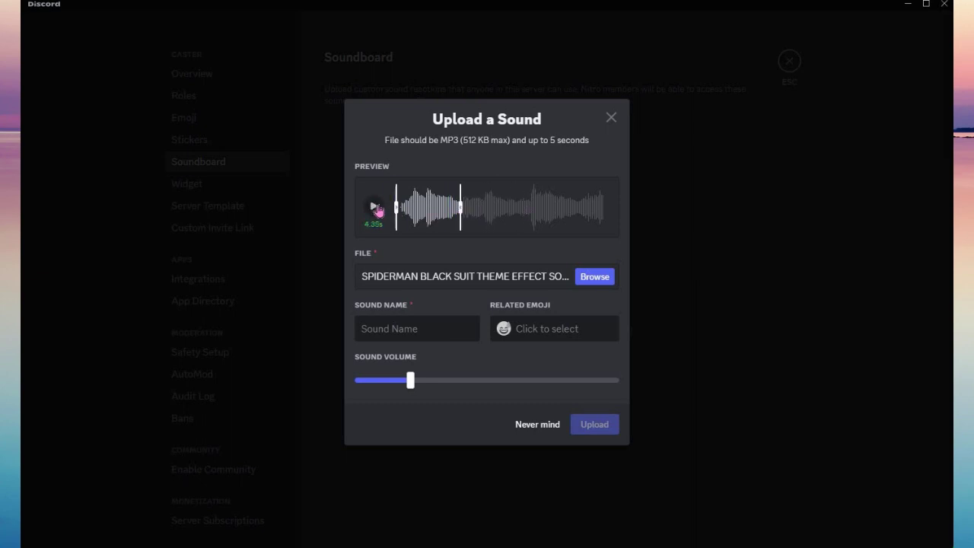
{"action": "left_click", "coordinate": [374, 207]}
Upload the clip under the sound name "spider sense" with :spider: as its related emoji
{"action": "left_click", "coordinate": [419, 331]}
{"action": "type", "text": "spider sense"}
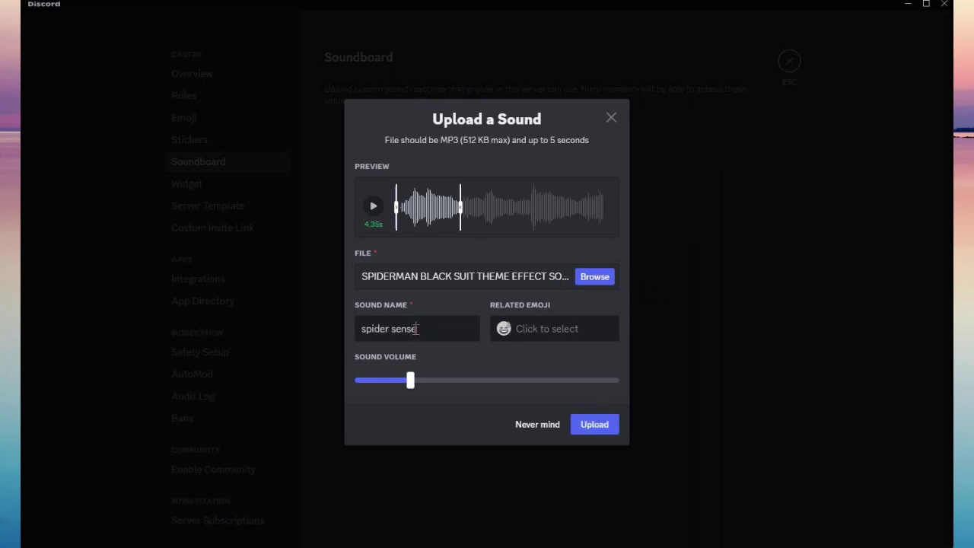
{"action": "left_click", "coordinate": [531, 334]}
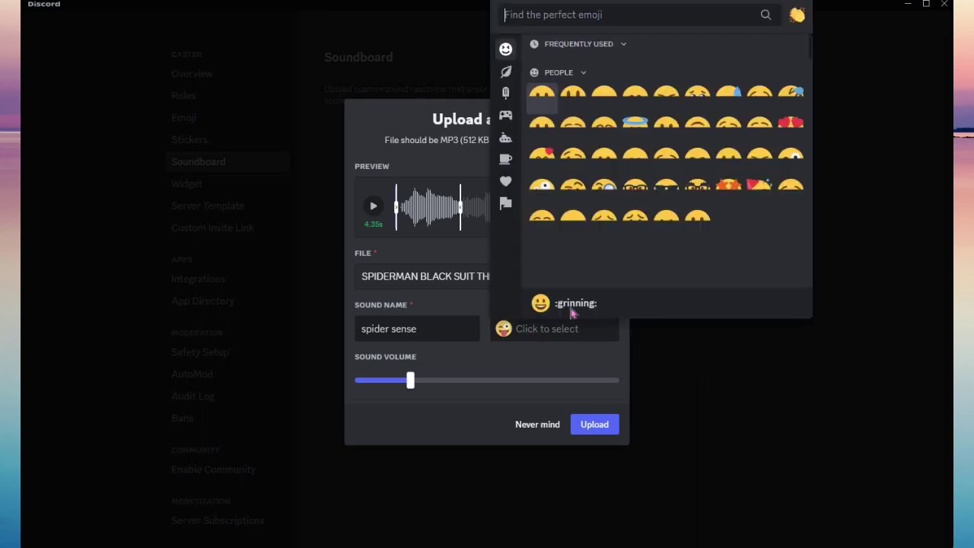
{"action": "type", "text": "spi"}
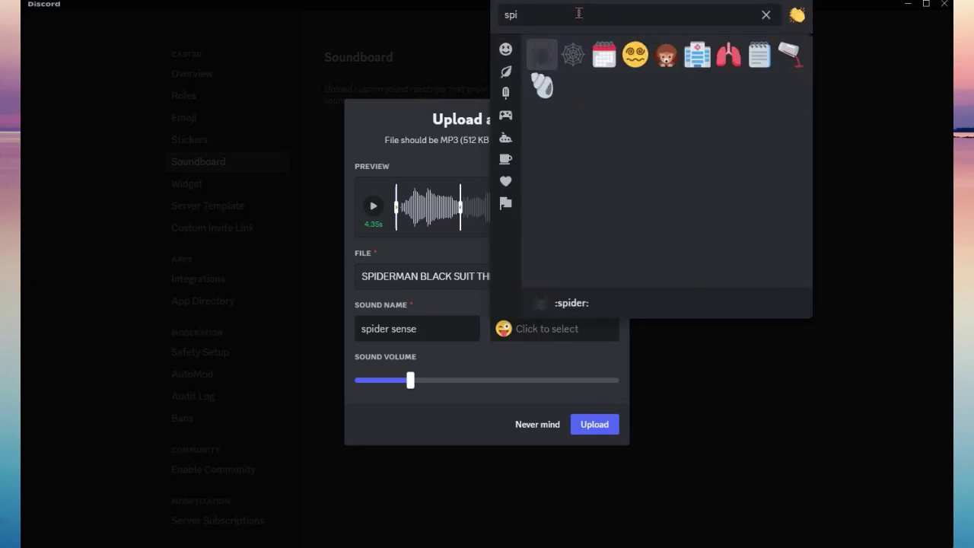
{"action": "left_click", "coordinate": [542, 55]}
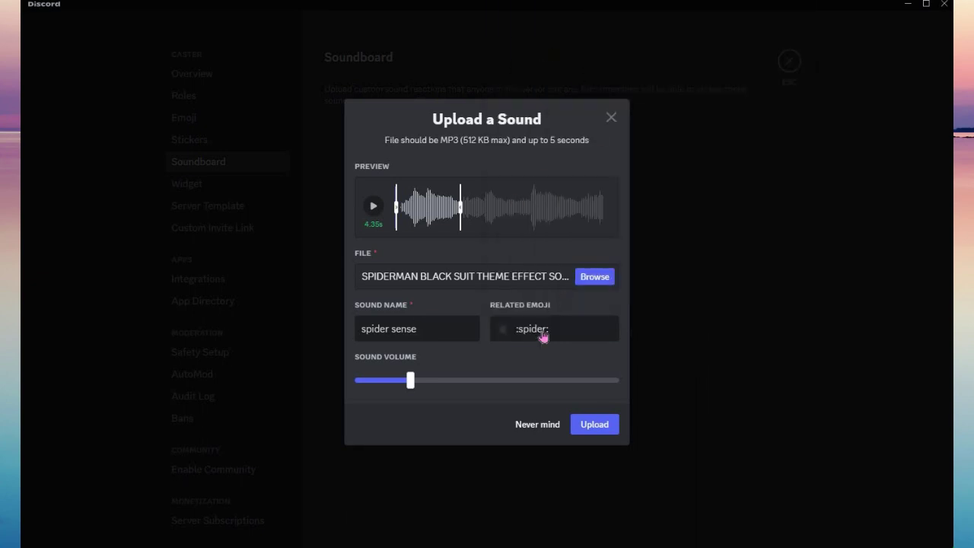
{"action": "left_click", "coordinate": [587, 427]}
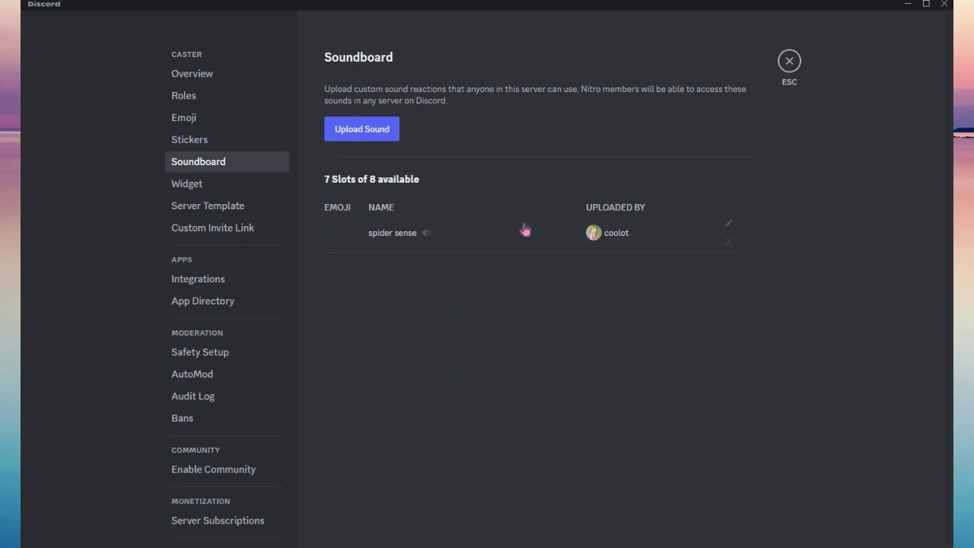
Return from the server settings to the channel and play the spider sense sound from the soundboard, checking the soundboard volume
{"action": "left_click", "coordinate": [789, 61]}
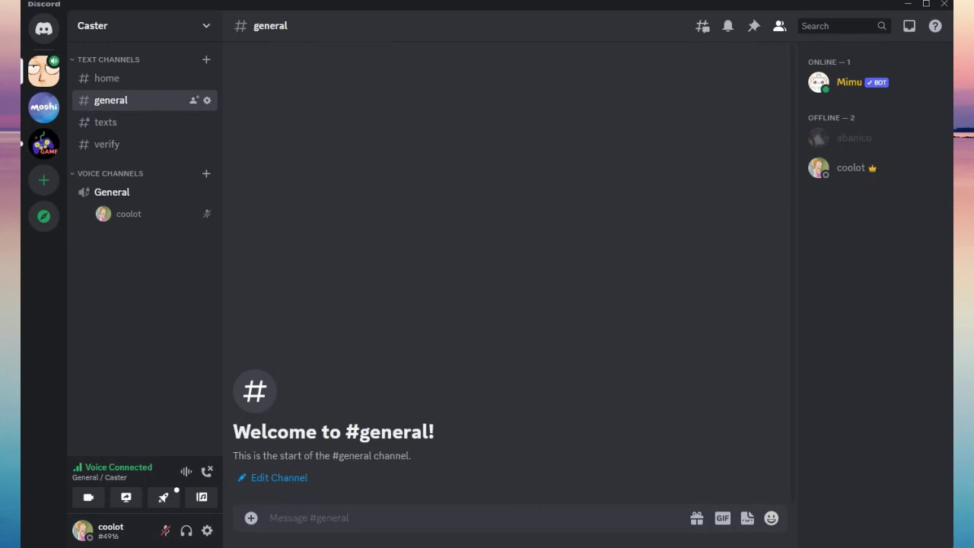
{"action": "left_click", "coordinate": [207, 505]}
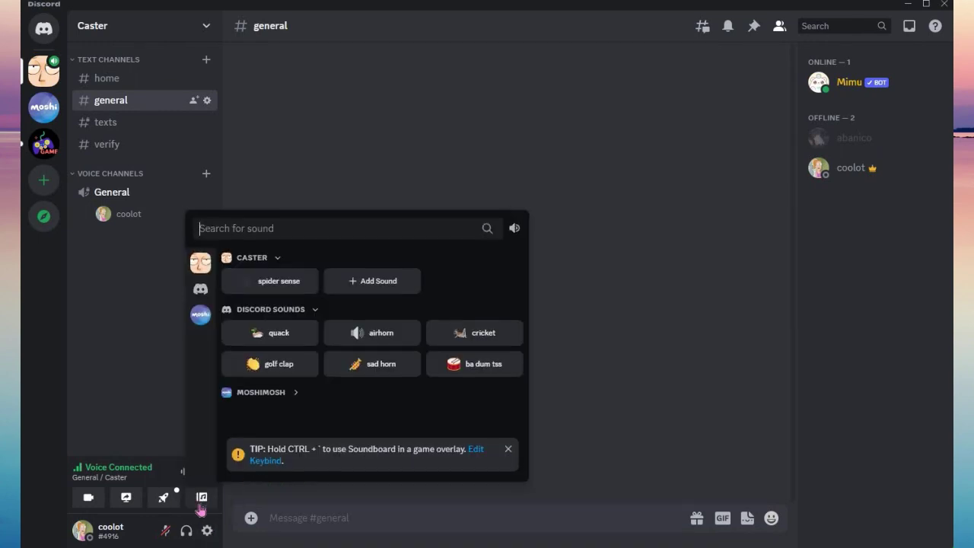
{"action": "left_click", "coordinate": [270, 282]}
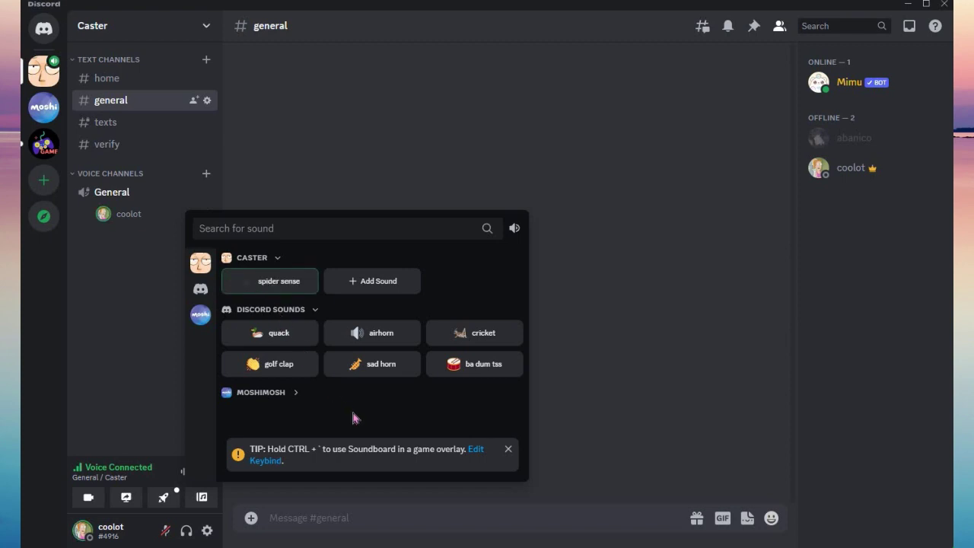
{"action": "left_click", "coordinate": [516, 230]}
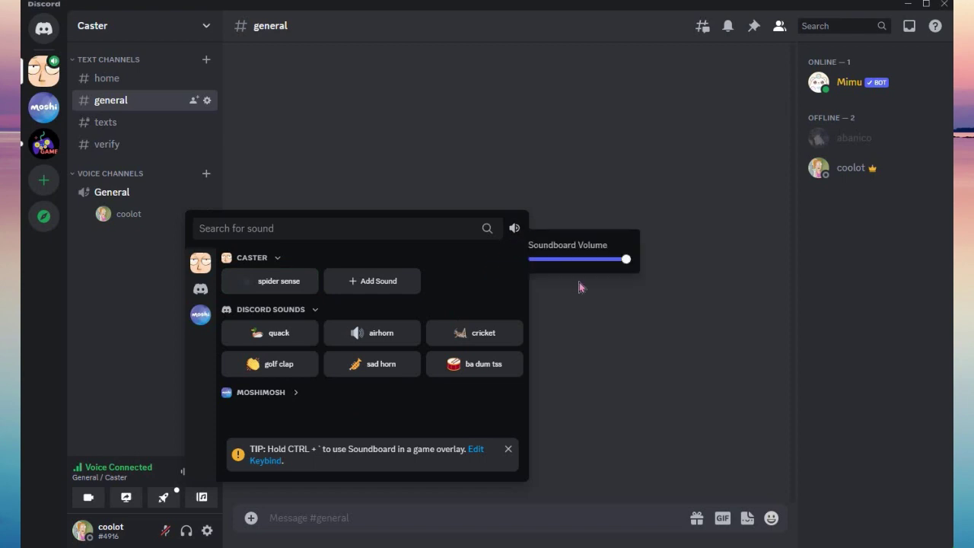
{"action": "left_click", "coordinate": [449, 294]}
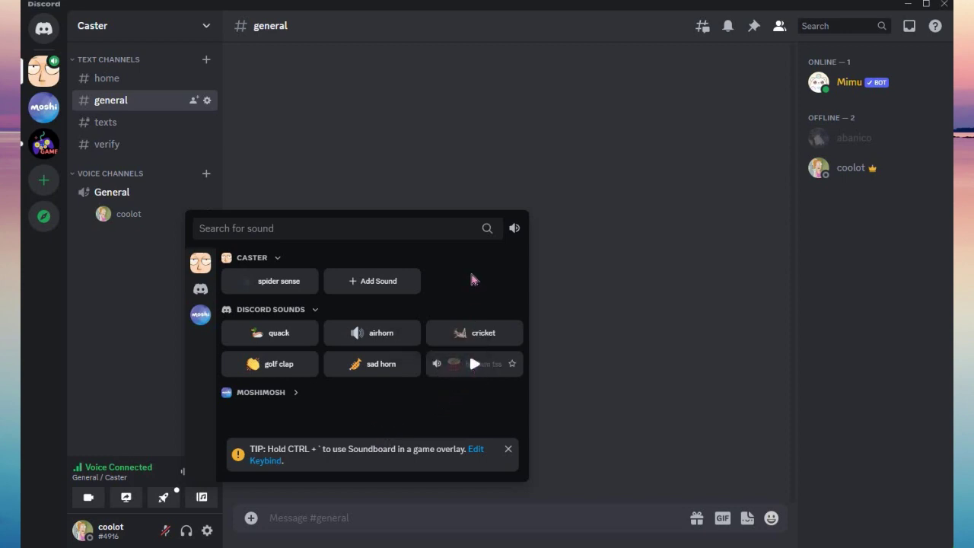
Start adding a sound to the Caster server using the file "They ask you how you are and you just have to say that you're fine Sound Effect"
{"action": "left_click", "coordinate": [402, 281]}
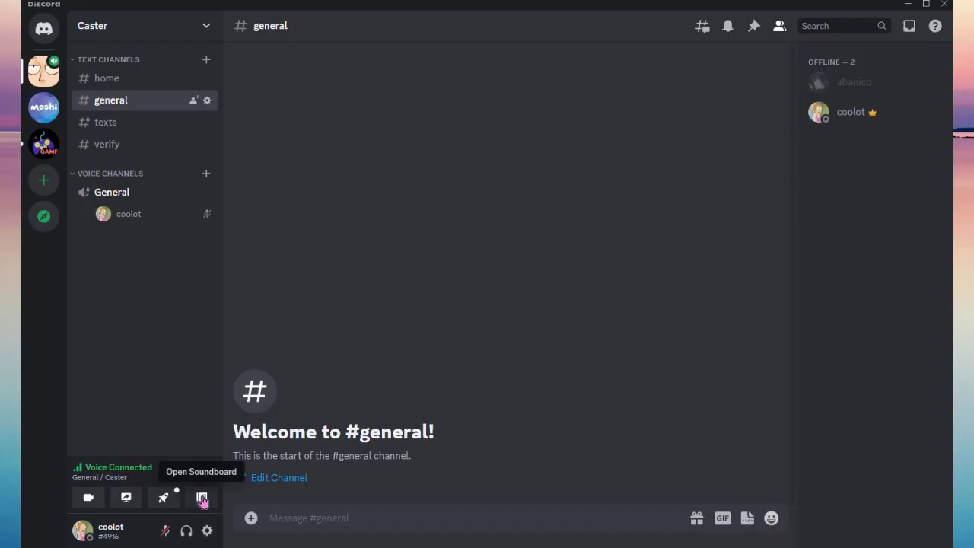
{"action": "left_click", "coordinate": [202, 499]}
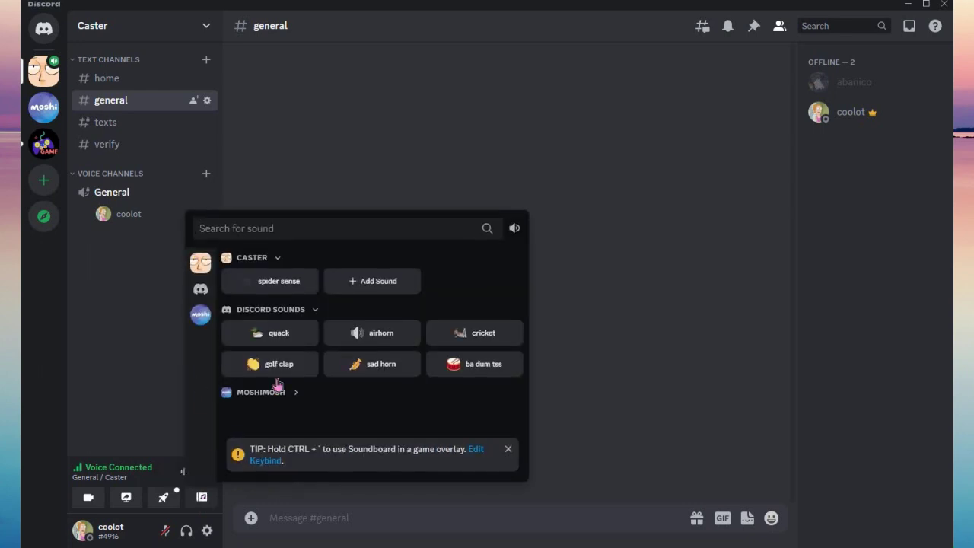
{"action": "left_click", "coordinate": [374, 282]}
{"action": "left_click", "coordinate": [592, 232]}
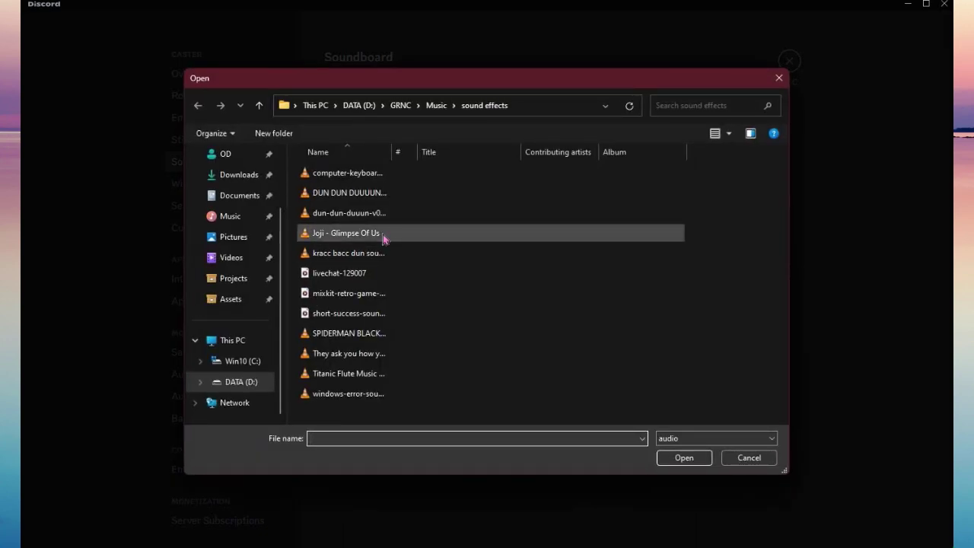
{"action": "left_click", "coordinate": [364, 355]}
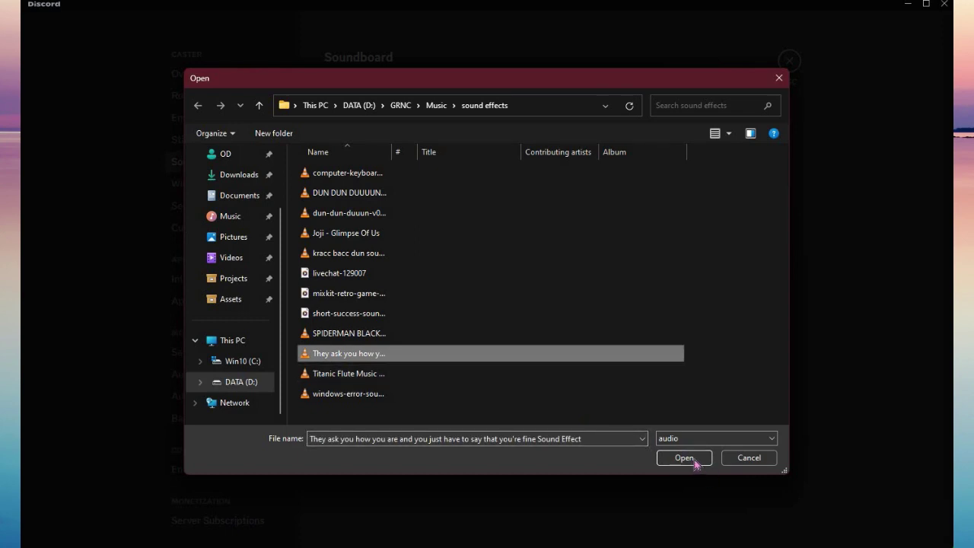
{"action": "left_click", "coordinate": [694, 460]}
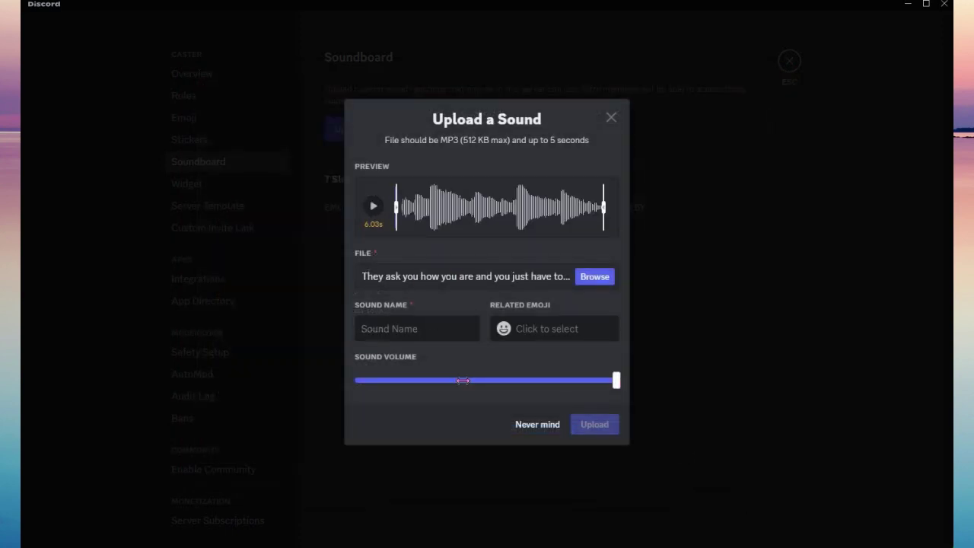
Preview the clip at 20% sound volume and return the sound volume to the maximum
{"action": "left_click_drag", "start_coordinate": [442, 380], "coordinate": [409, 380]}
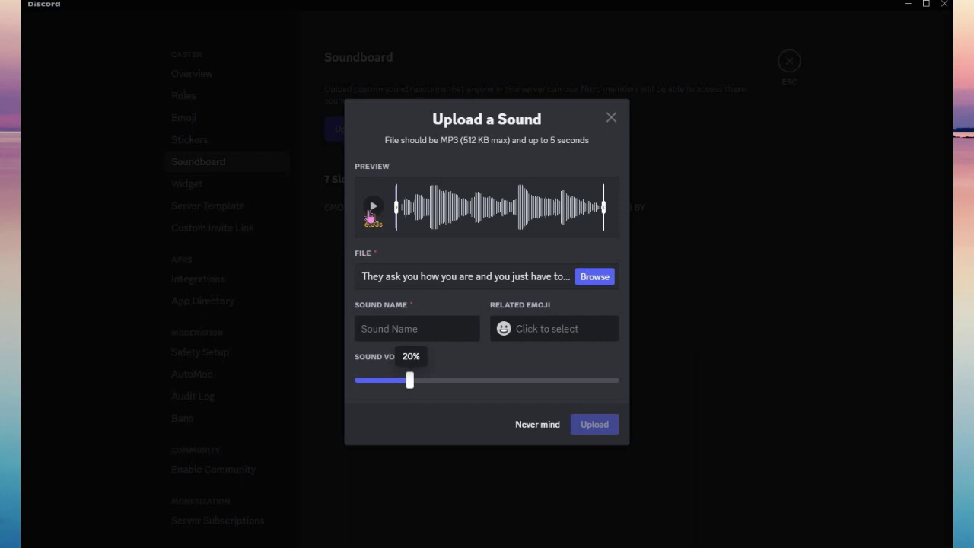
{"action": "left_click", "coordinate": [371, 208]}
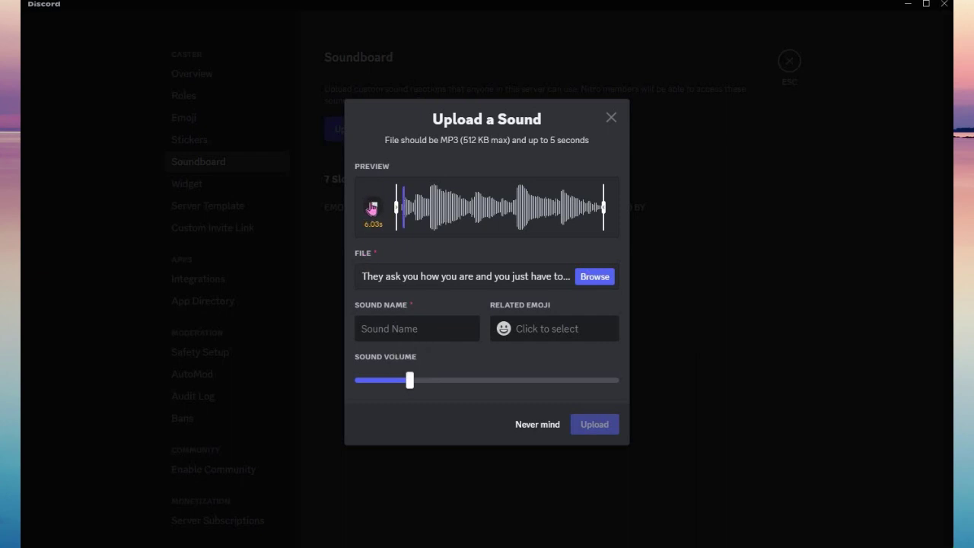
{"action": "left_click_drag", "start_coordinate": [446, 386], "coordinate": [513, 386]}
{"action": "left_click_drag", "start_coordinate": [621, 411], "coordinate": [614, 392]}
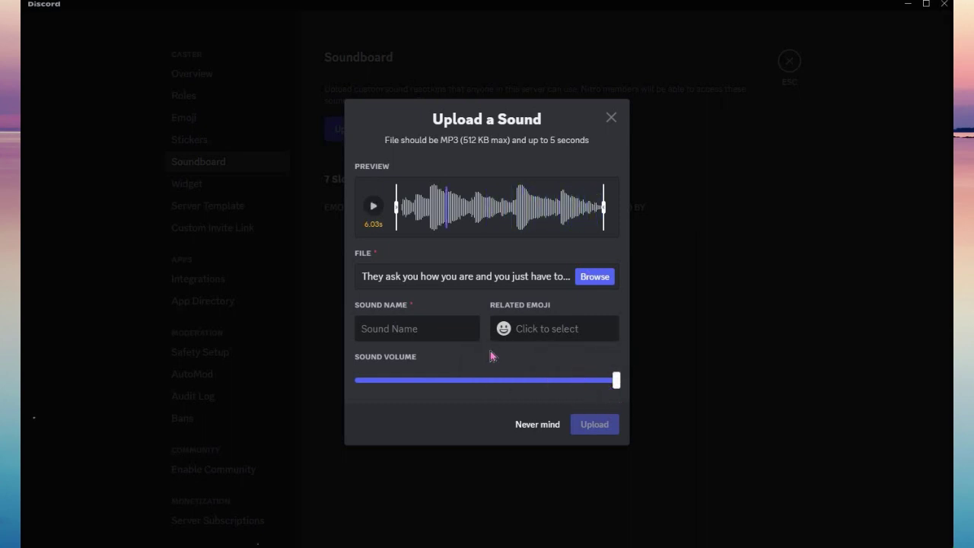
Name the sound "not fine", choose :tired_face: as its related emoji, and try to upload it
{"action": "left_click", "coordinate": [407, 329]}
{"action": "type", "text": "not fine"}
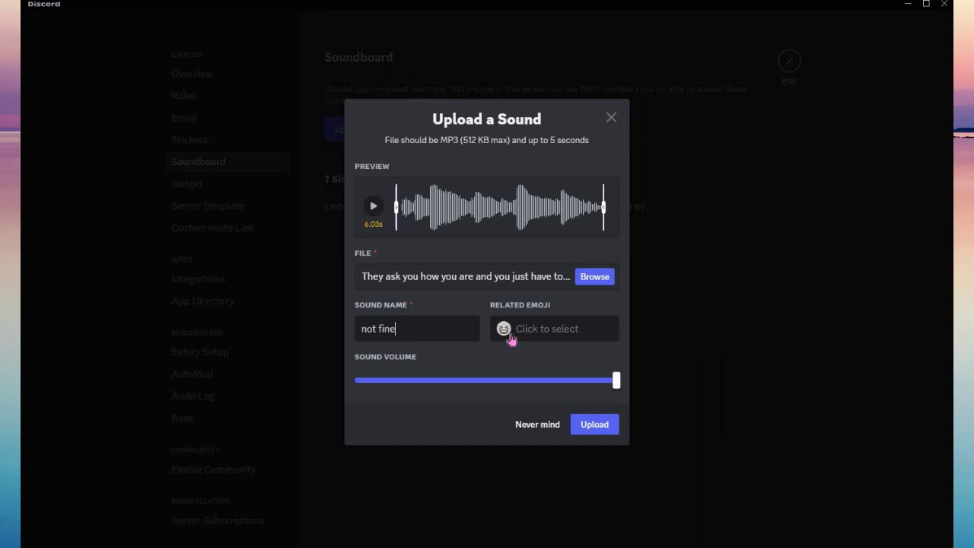
{"action": "left_click", "coordinate": [510, 335]}
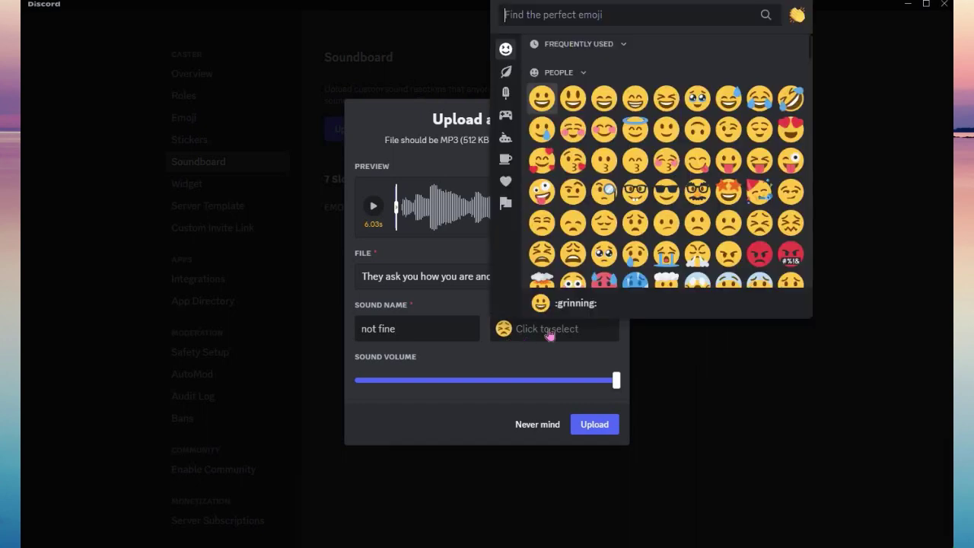
{"action": "left_click", "coordinate": [549, 257]}
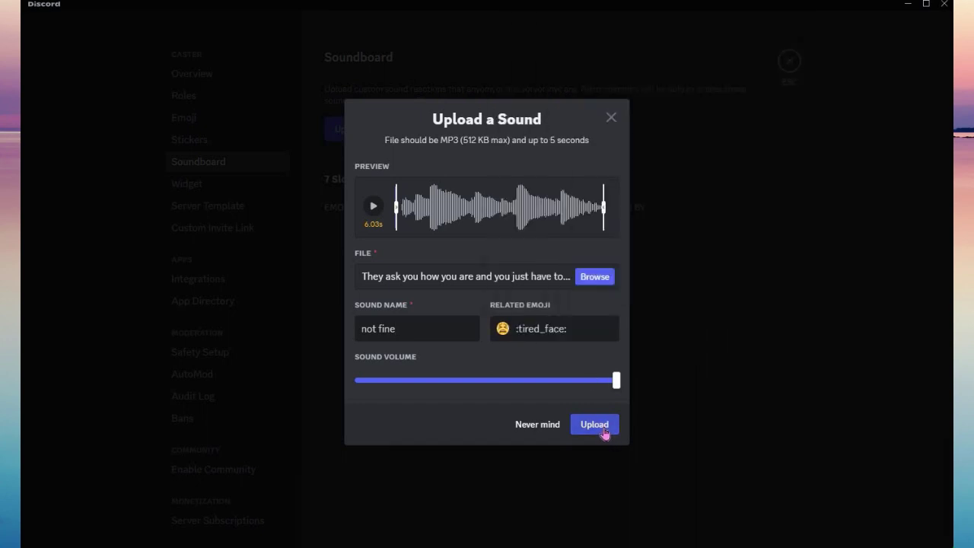
{"action": "left_click", "coordinate": [604, 429]}
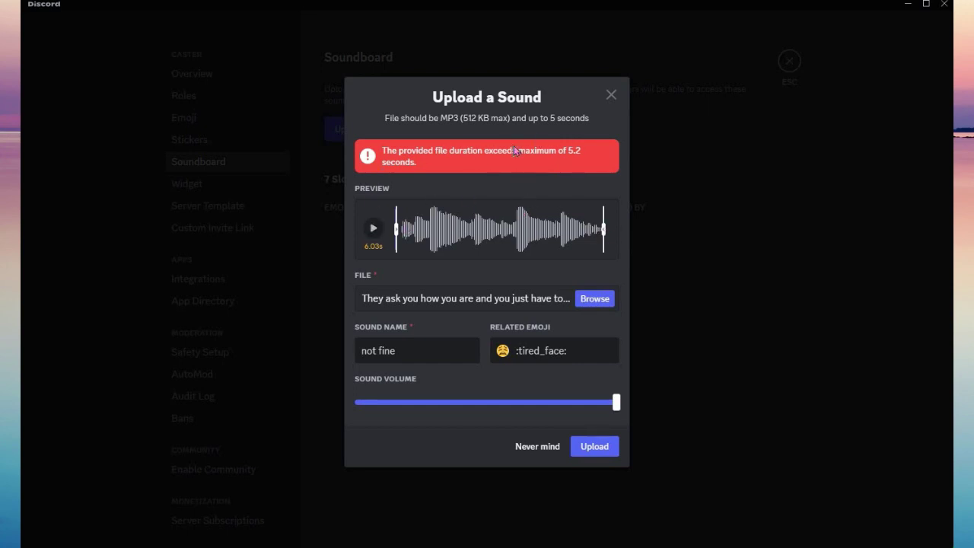
Preview the clip, trim its end so that only the first 3.53 s remain, and upload it
{"action": "left_click", "coordinate": [373, 236]}
{"action": "left_click", "coordinate": [373, 235]}
{"action": "left_click_drag", "start_coordinate": [602, 229], "coordinate": [522, 231]}
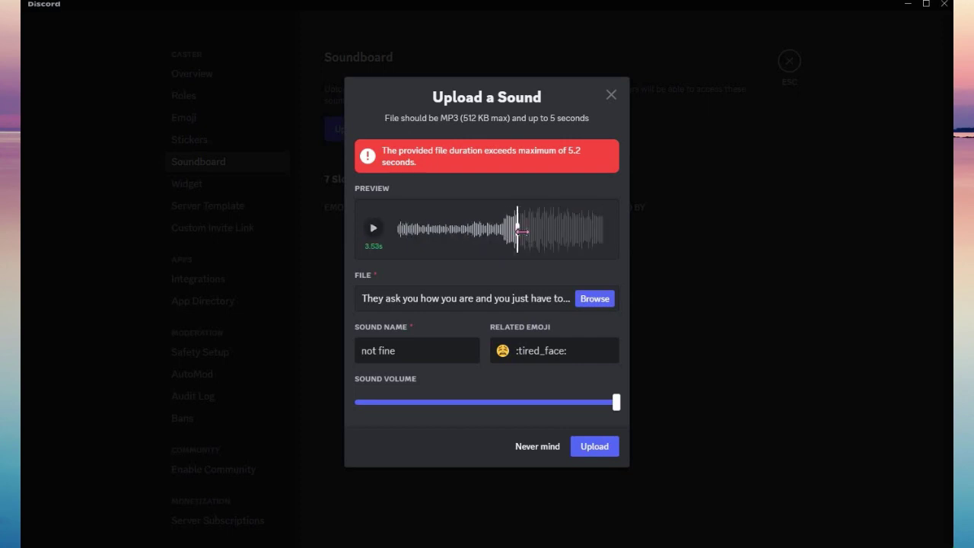
{"action": "left_click", "coordinate": [594, 449]}
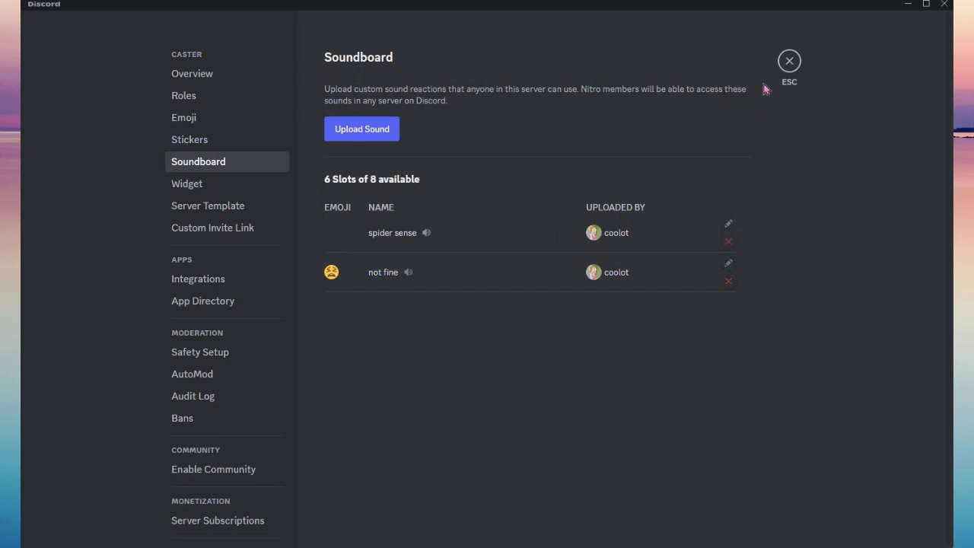
Return from the server settings to the channel and play the quack sound from the soundboard
{"action": "left_click", "coordinate": [790, 62]}
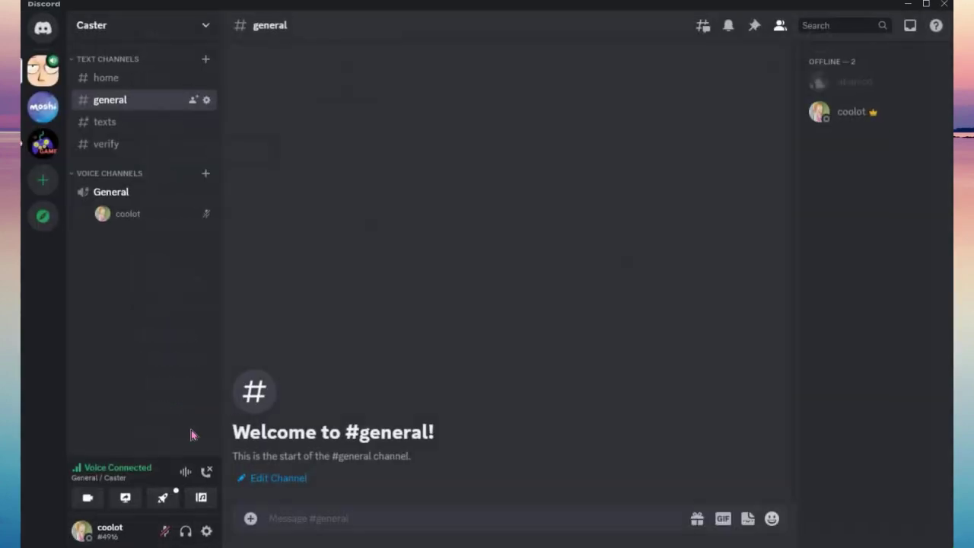
{"action": "left_click", "coordinate": [202, 497]}
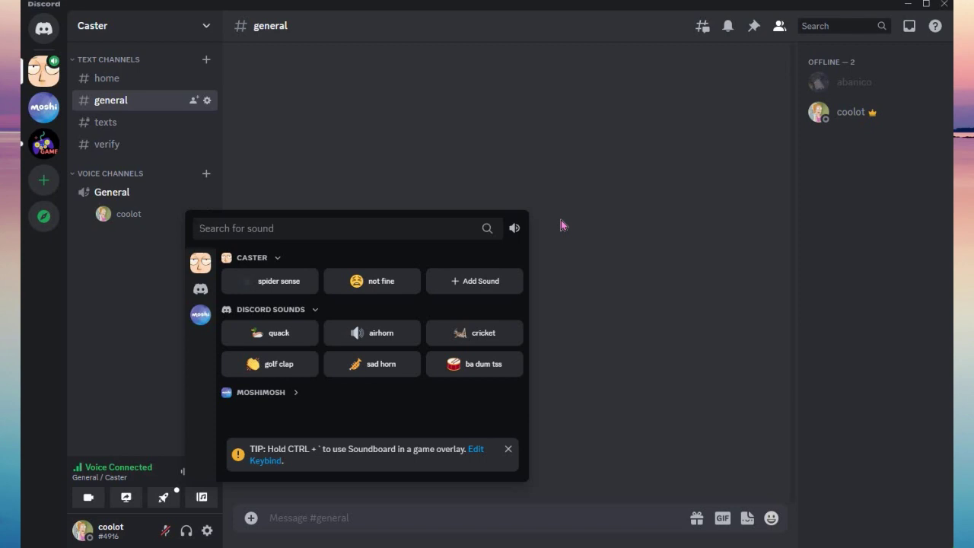
{"action": "left_click", "coordinate": [261, 337]}
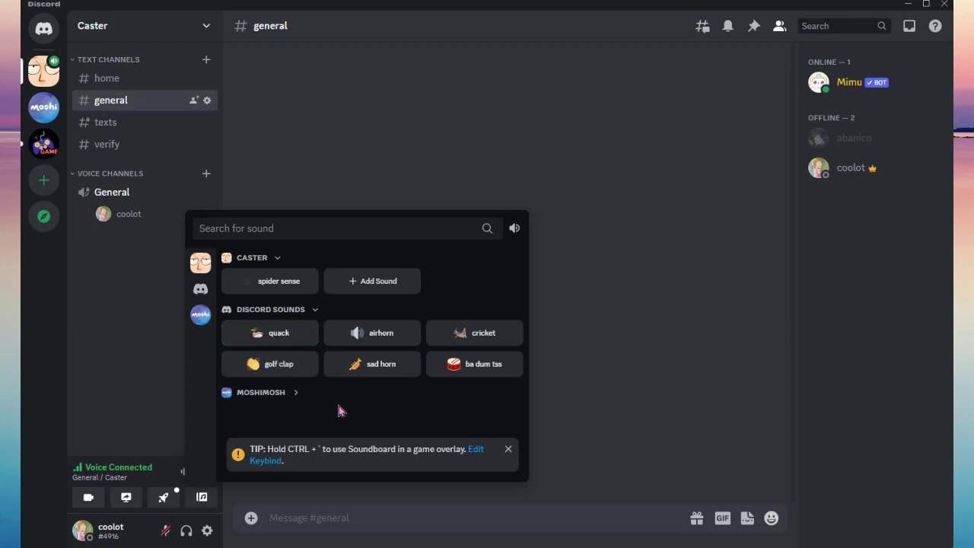
{"action": "left_click", "coordinate": [191, 62]}
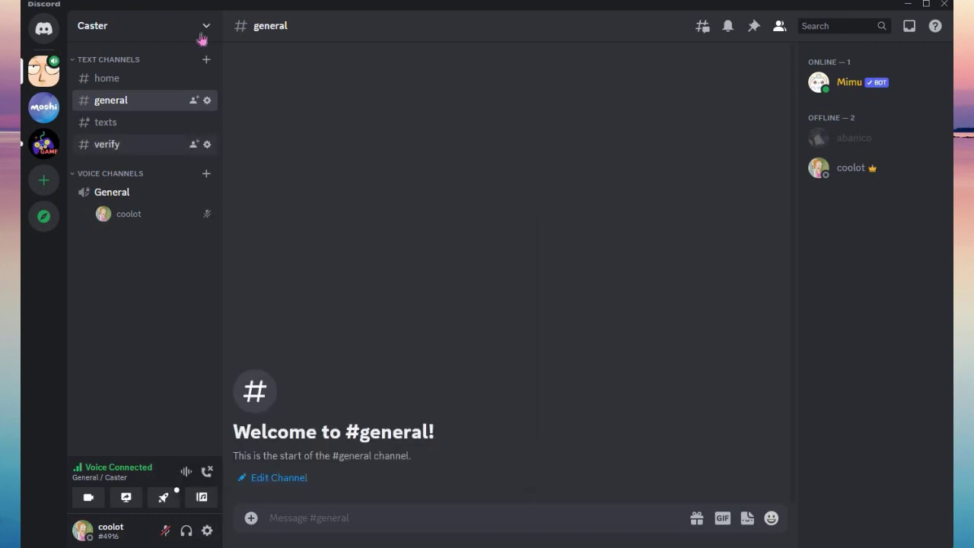
{"action": "left_click", "coordinate": [207, 28]}
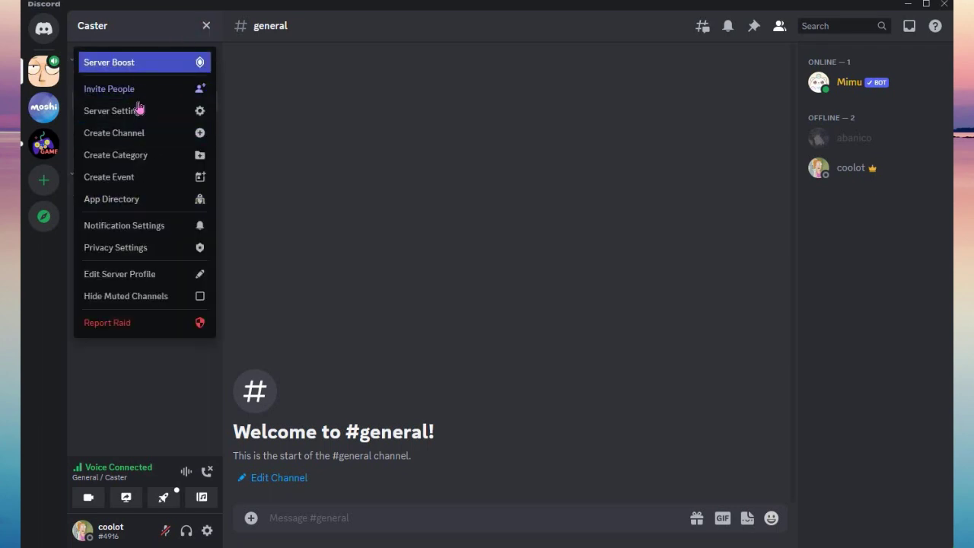
{"action": "left_click", "coordinate": [159, 119]}
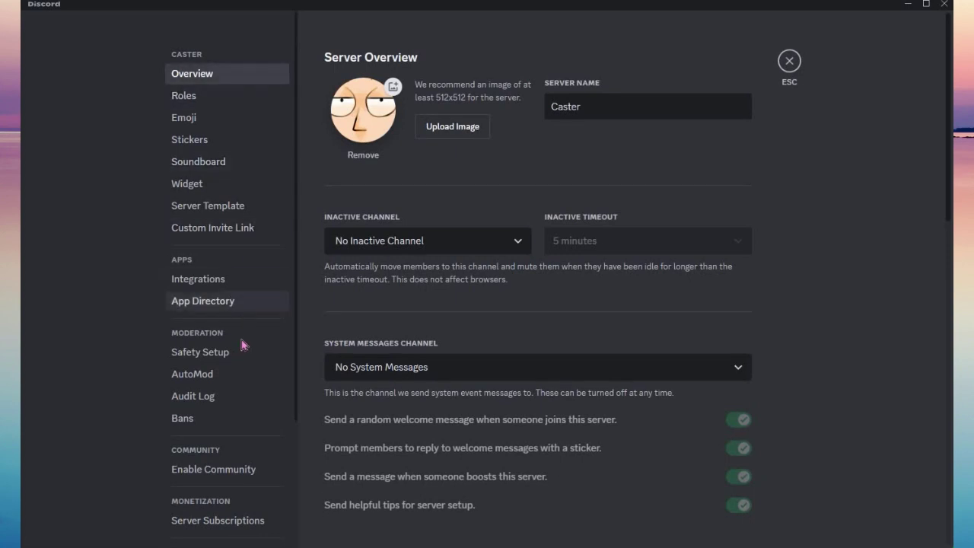
{"action": "left_click", "coordinate": [277, 103]}
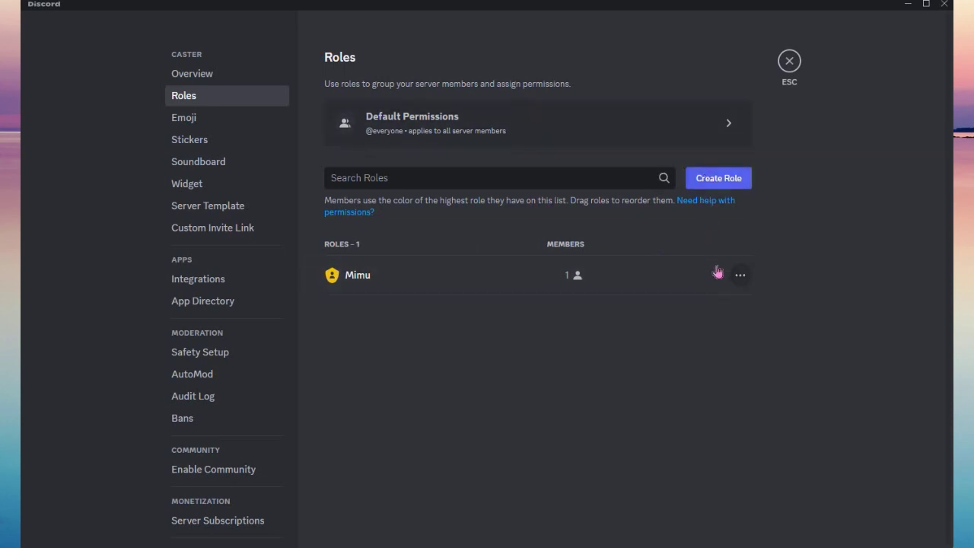
{"action": "left_click", "coordinate": [666, 280]}
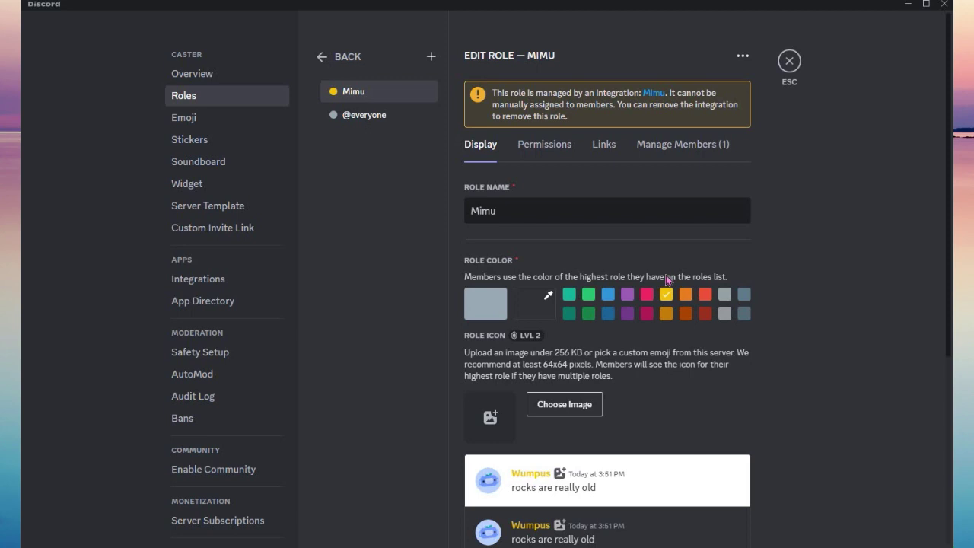
{"action": "left_click", "coordinate": [359, 118]}
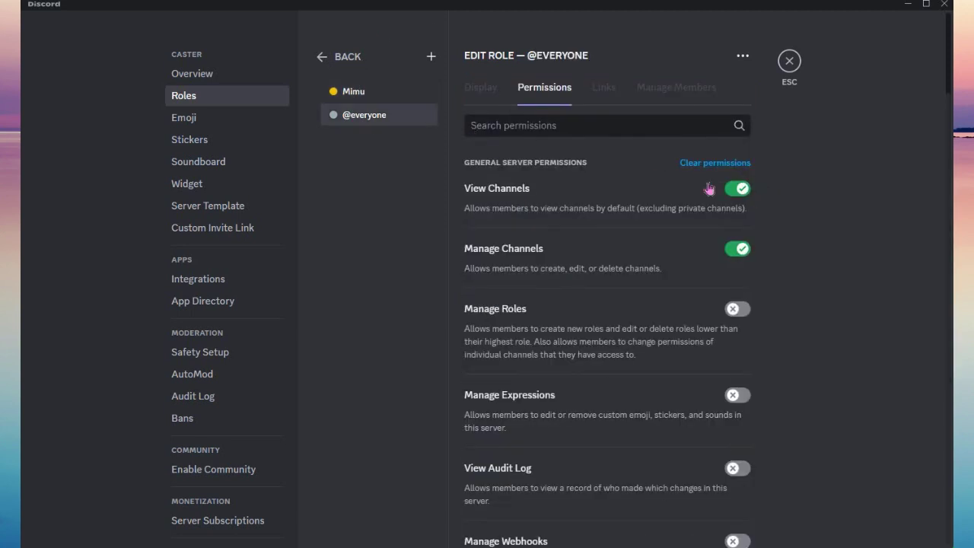
{"action": "scroll", "coordinate": [615, 278], "scroll_direction": "down", "scroll_amount": 2}
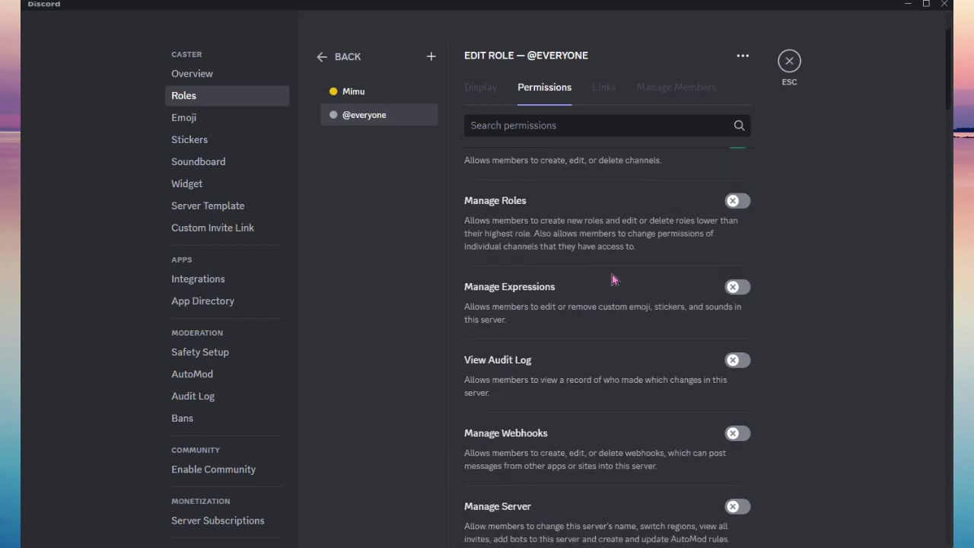
{"action": "scroll", "coordinate": [615, 278], "scroll_direction": "up", "scroll_amount": 2}
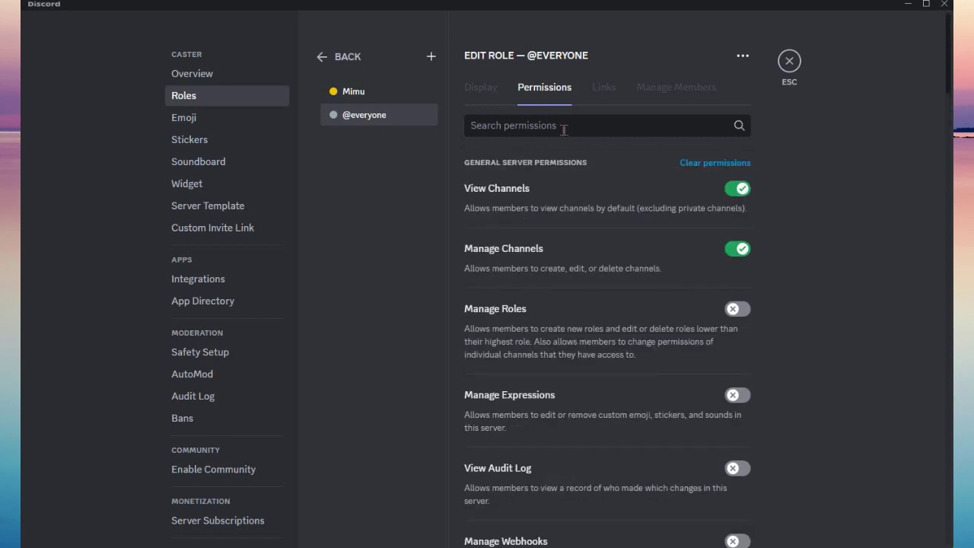
{"action": "left_click", "coordinate": [564, 130]}
{"action": "type", "text": "sound"}
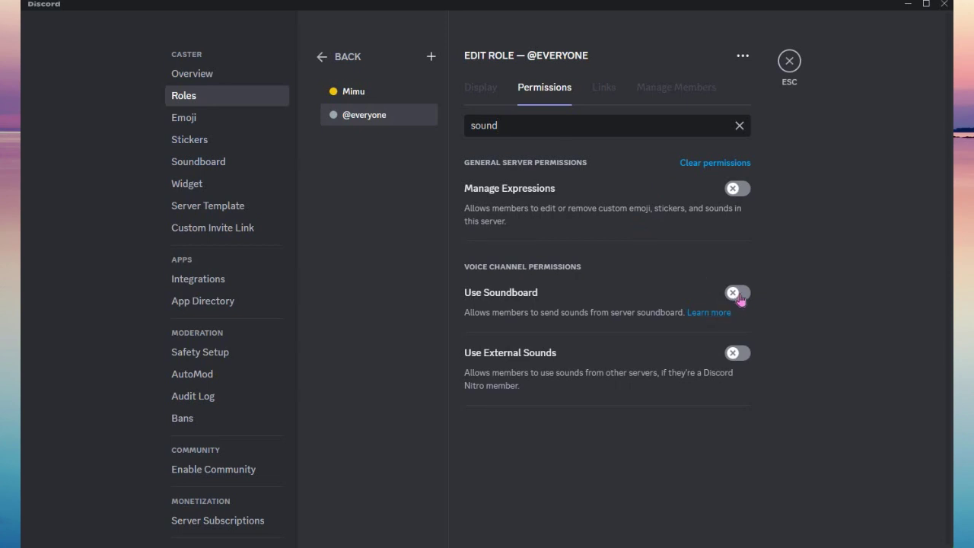
{"action": "left_click", "coordinate": [738, 295]}
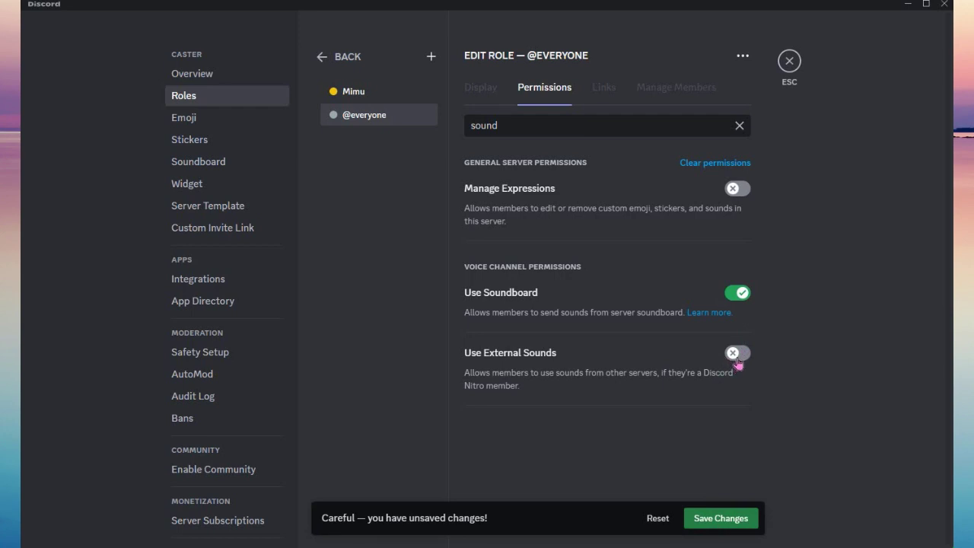
{"action": "left_click", "coordinate": [735, 358]}
{"action": "left_click", "coordinate": [739, 125]}
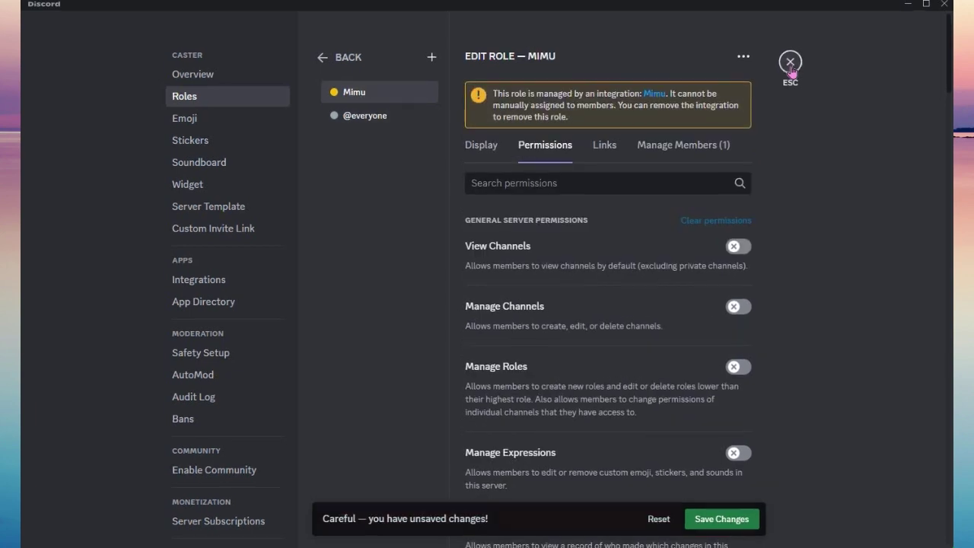
Save the role permission changes, return to the channel, and reopen the soundboard
{"action": "left_click", "coordinate": [790, 67]}
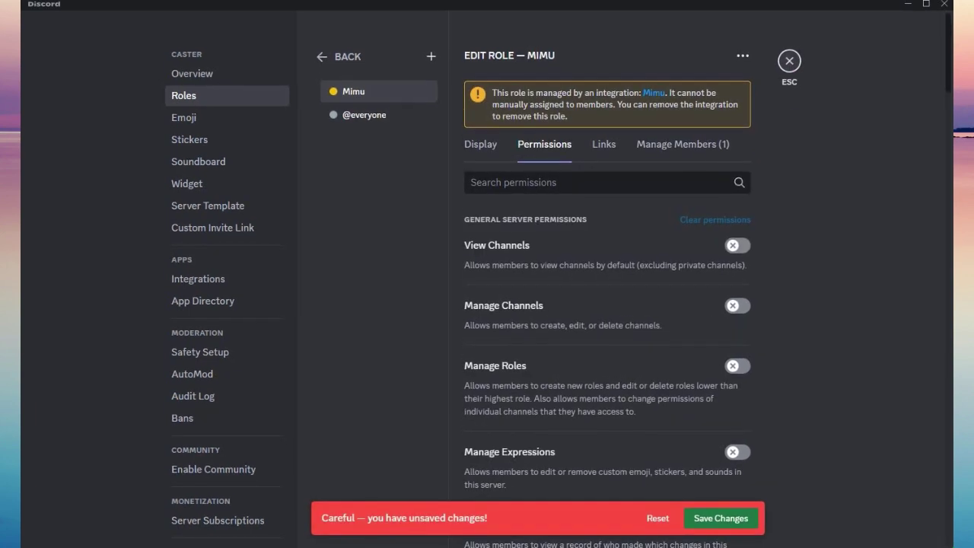
{"action": "left_click", "coordinate": [721, 518]}
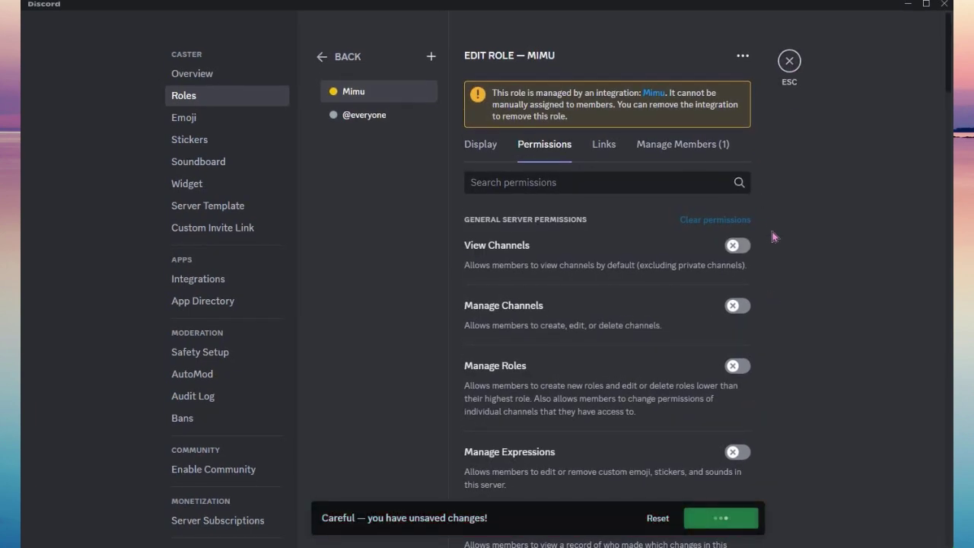
{"action": "left_click", "coordinate": [790, 62]}
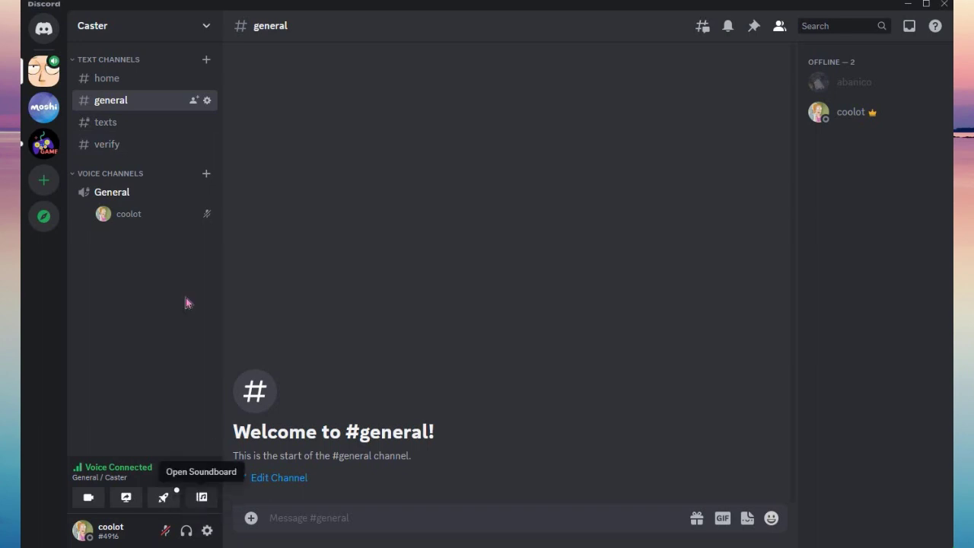
{"action": "left_click", "coordinate": [201, 498]}
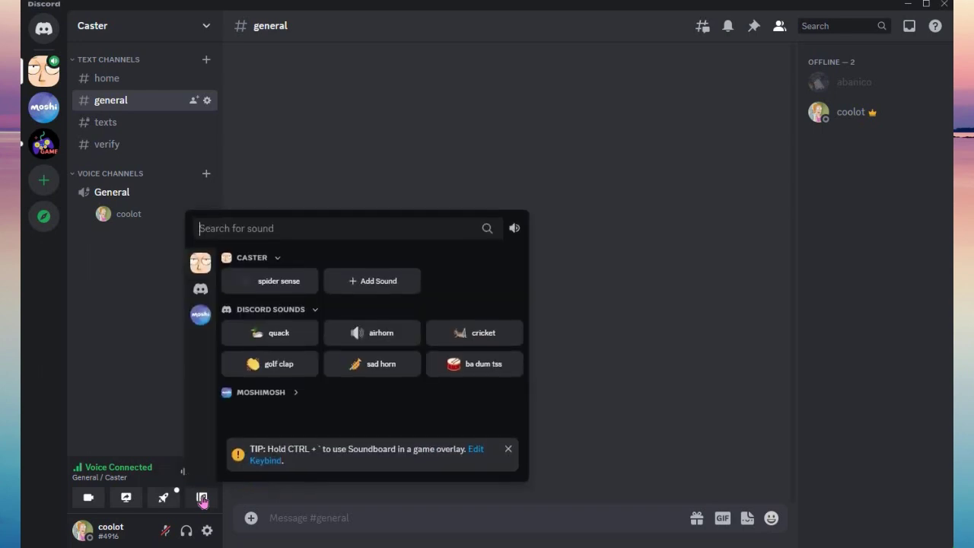